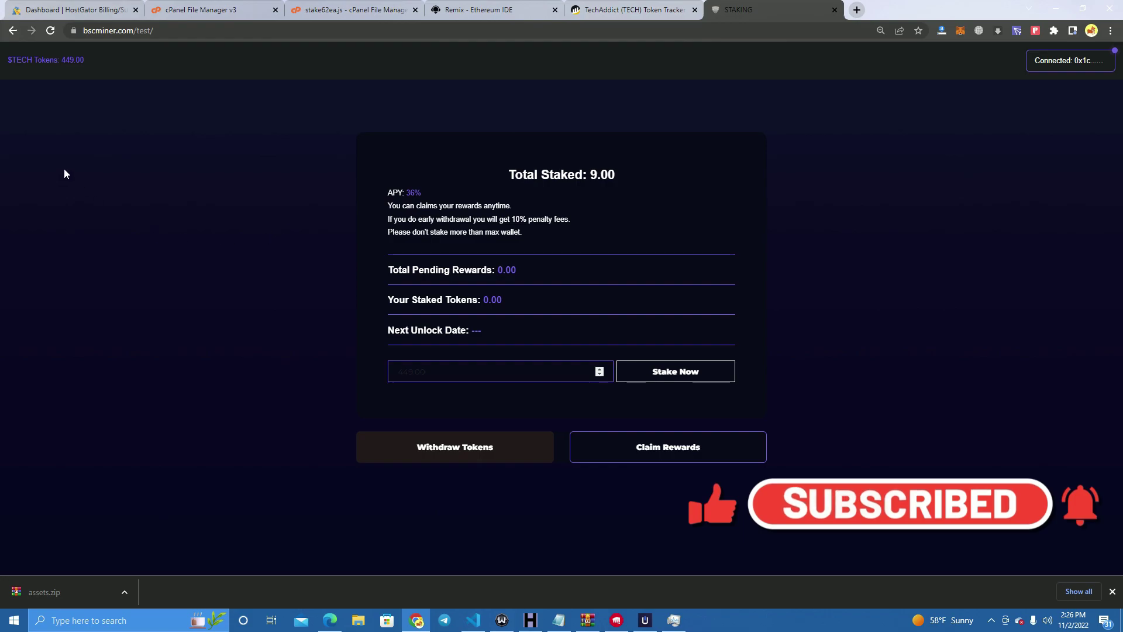
Reload the staking page, reconnect MetaMask, and check the Total Staked heading
{"action": "left_click", "coordinate": [51, 31]}
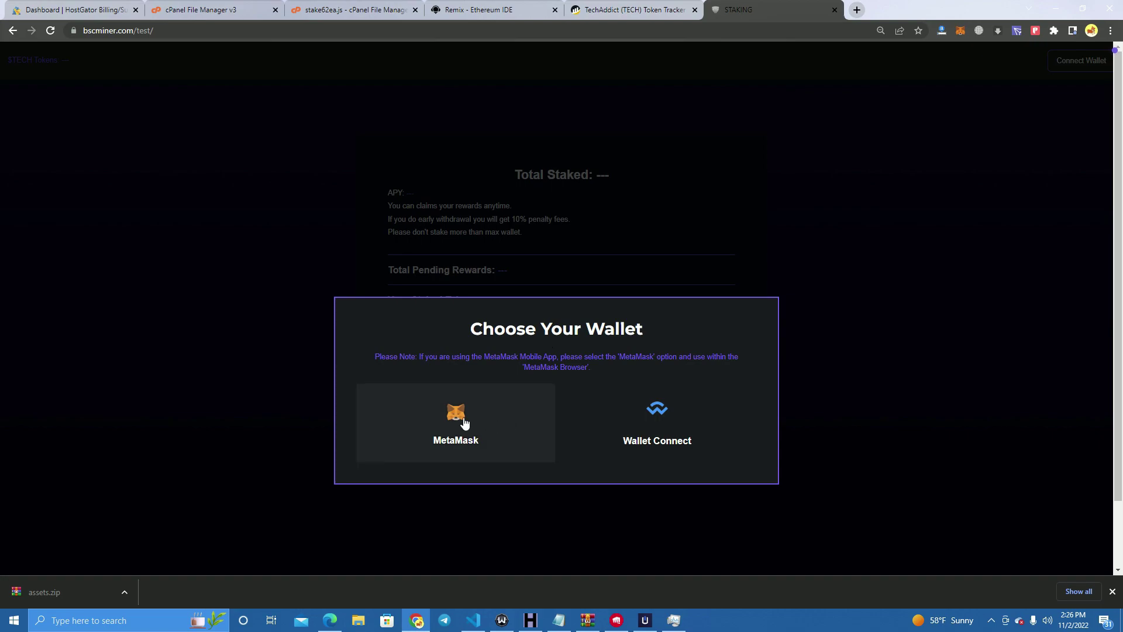
{"action": "left_click", "coordinate": [466, 425]}
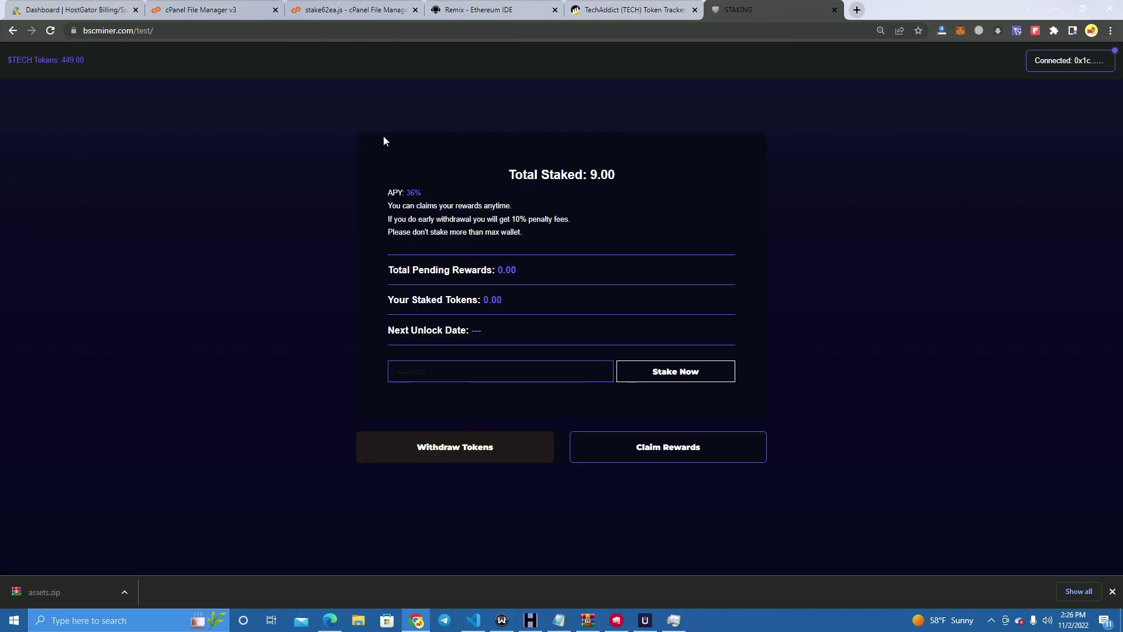
{"action": "left_click_drag", "start_coordinate": [380, 141], "coordinate": [441, 153]}
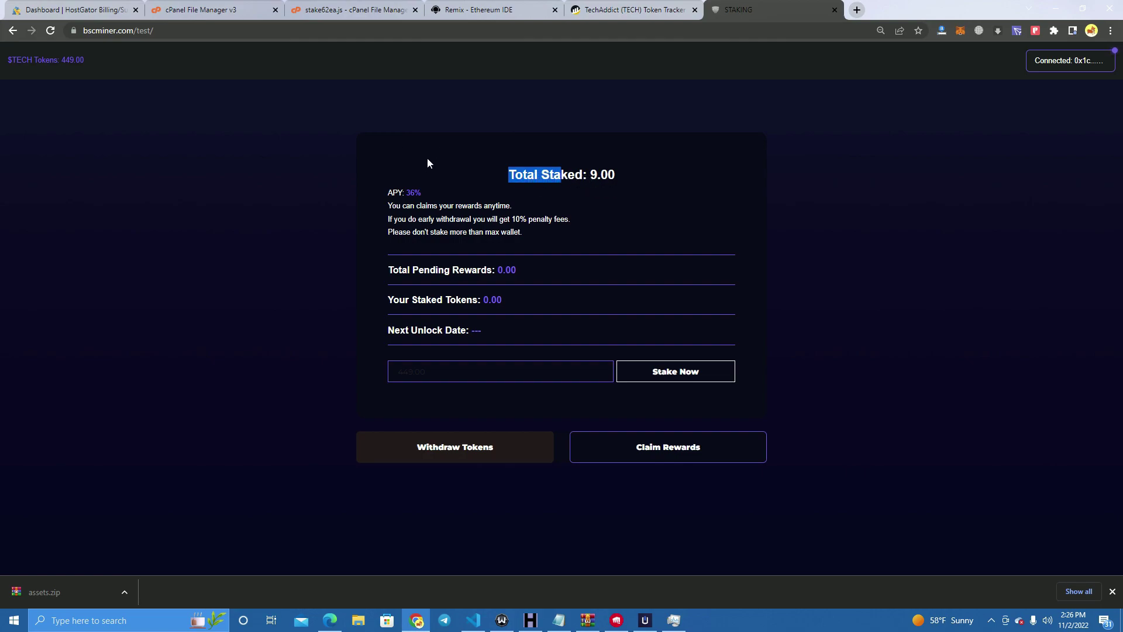
{"action": "left_click", "coordinate": [308, 250]}
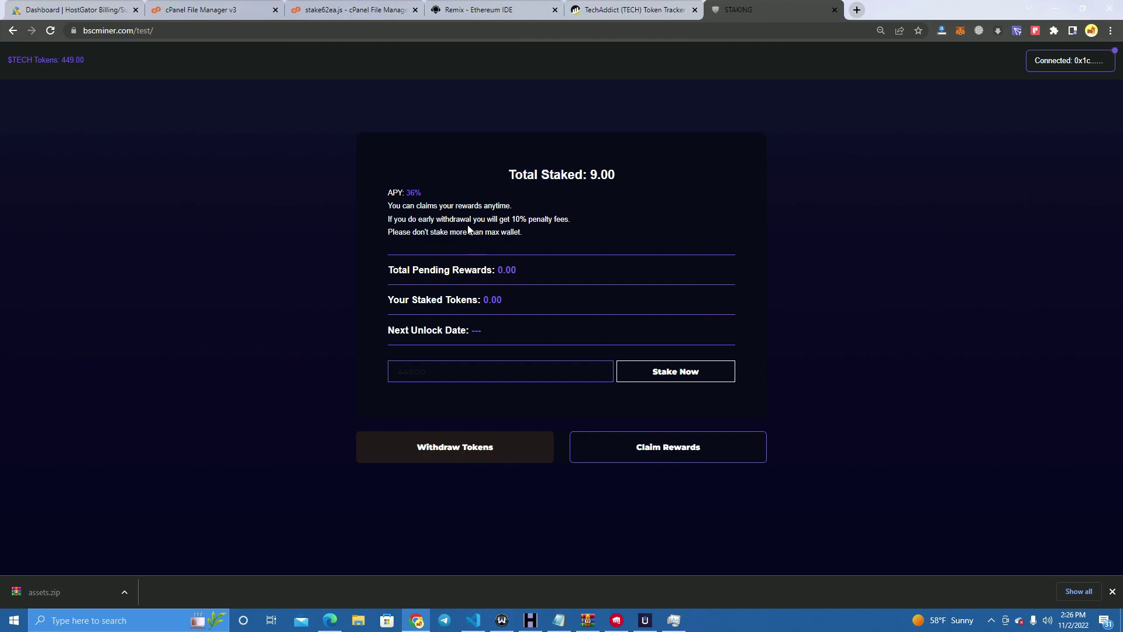
Review the claim-anytime notice and the 10% early withdrawal penalty terms
{"action": "mouse_move", "coordinate": [383, 203]}
{"action": "left_mouse_down"}
{"action": "mouse_move", "coordinate": [529, 202]}
{"action": "mouse_move", "coordinate": [383, 205]}
{"action": "left_mouse_up"}
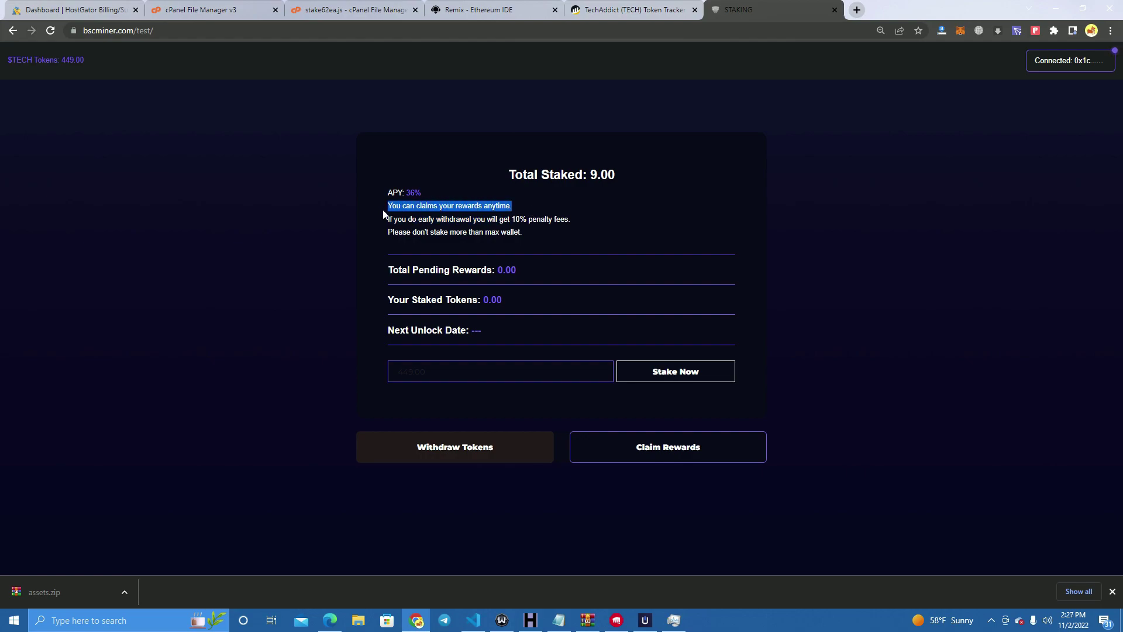
{"action": "left_click_drag", "start_coordinate": [387, 220], "coordinate": [573, 226]}
{"action": "left_click", "coordinate": [591, 219]}
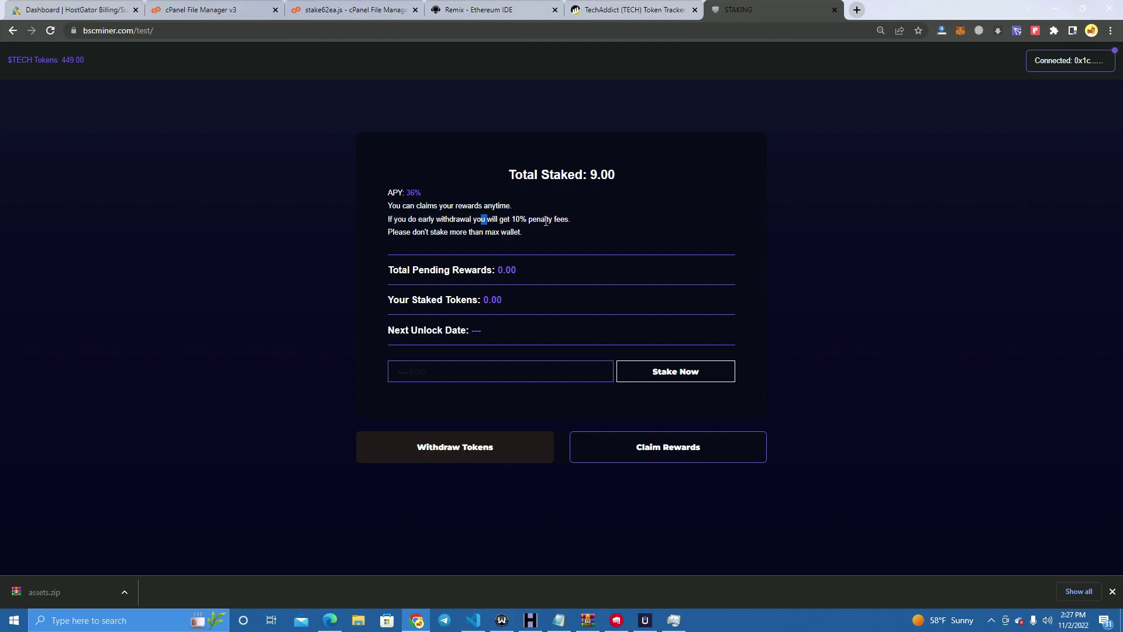
{"action": "left_click_drag", "start_coordinate": [591, 219], "coordinate": [397, 219]}
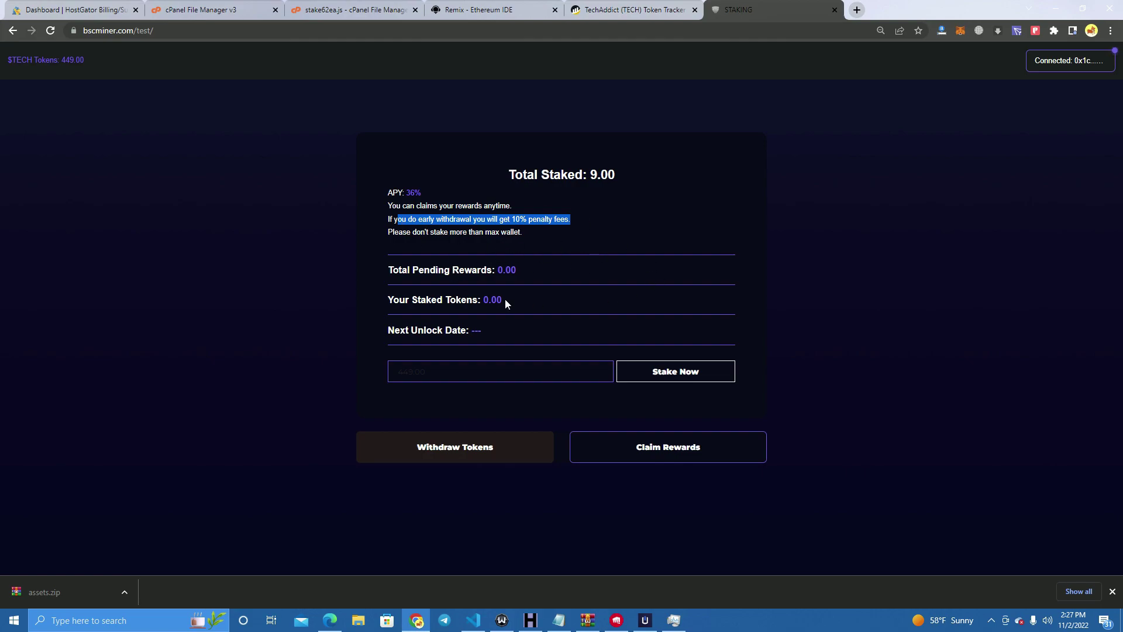
{"action": "left_click", "coordinate": [504, 373]}
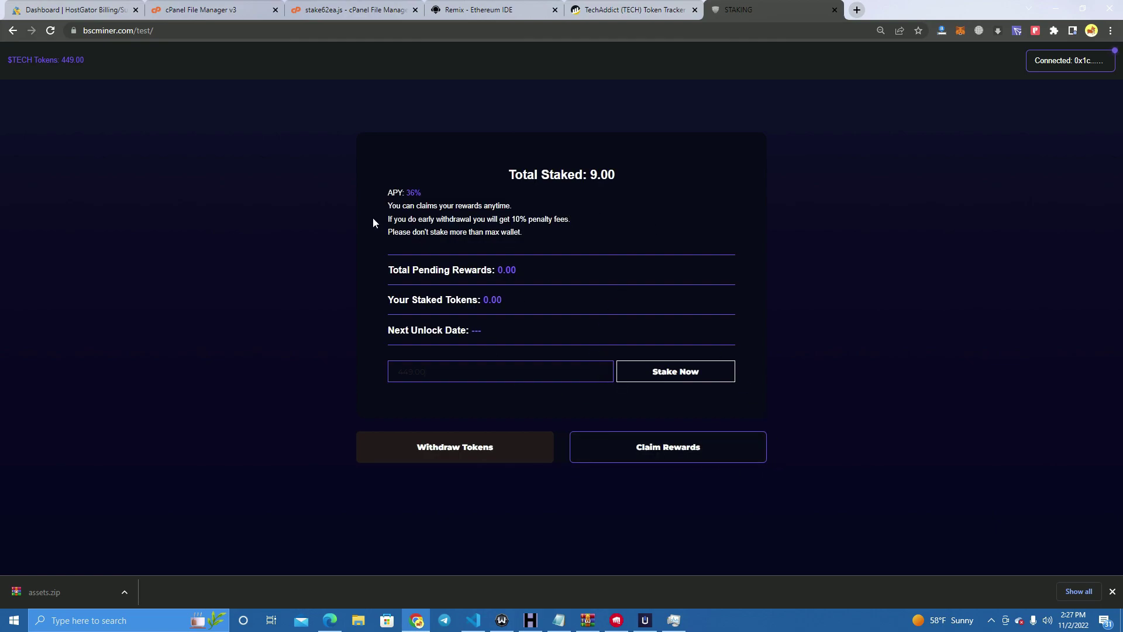
{"action": "left_click_drag", "start_coordinate": [372, 217], "coordinate": [437, 220]}
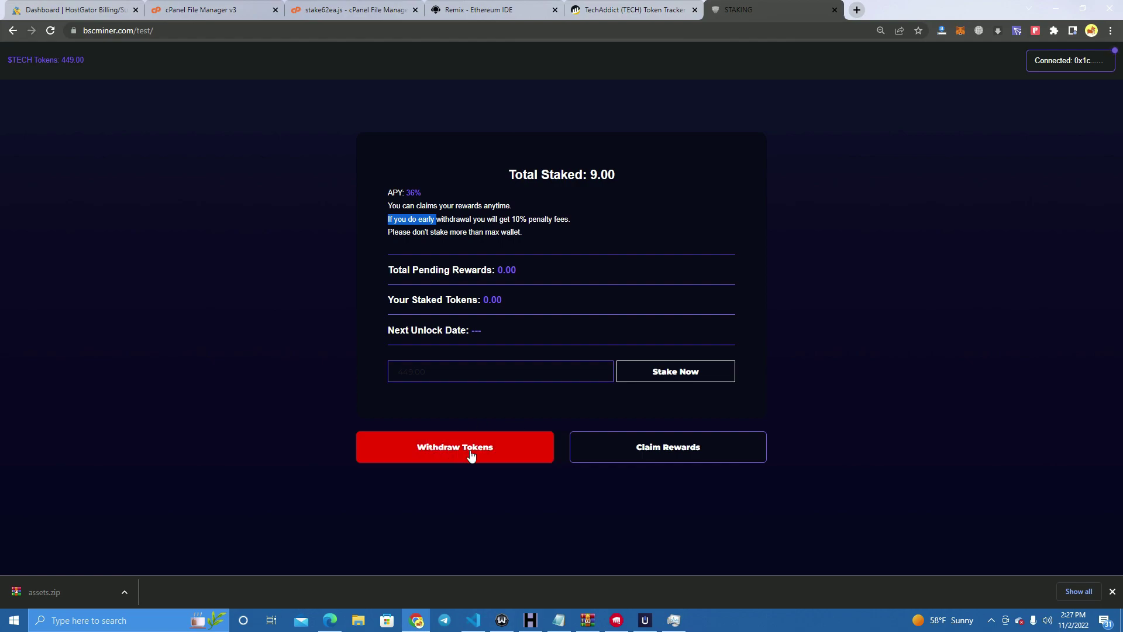
{"action": "mouse_move", "coordinate": [576, 213]}
{"action": "left_mouse_down"}
{"action": "mouse_move", "coordinate": [455, 207]}
{"action": "mouse_move", "coordinate": [575, 227]}
{"action": "left_mouse_up"}
{"action": "left_click", "coordinate": [457, 212]}
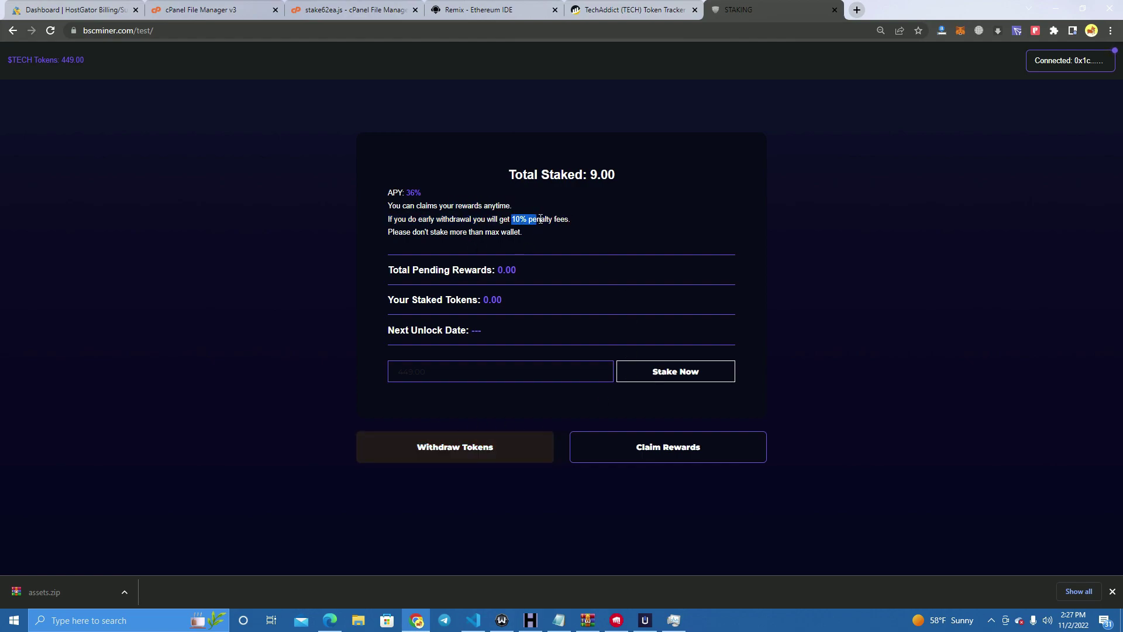
{"action": "left_click", "coordinate": [603, 232]}
{"action": "left_click", "coordinate": [624, 7]}
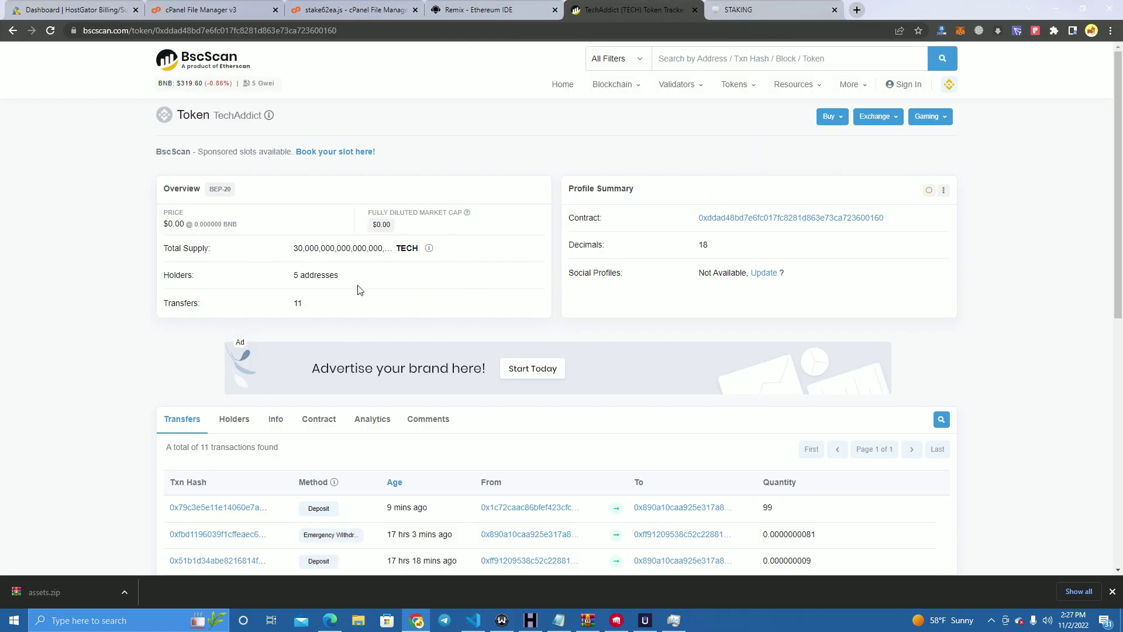
{"action": "left_click_drag", "start_coordinate": [299, 248], "coordinate": [439, 254]}
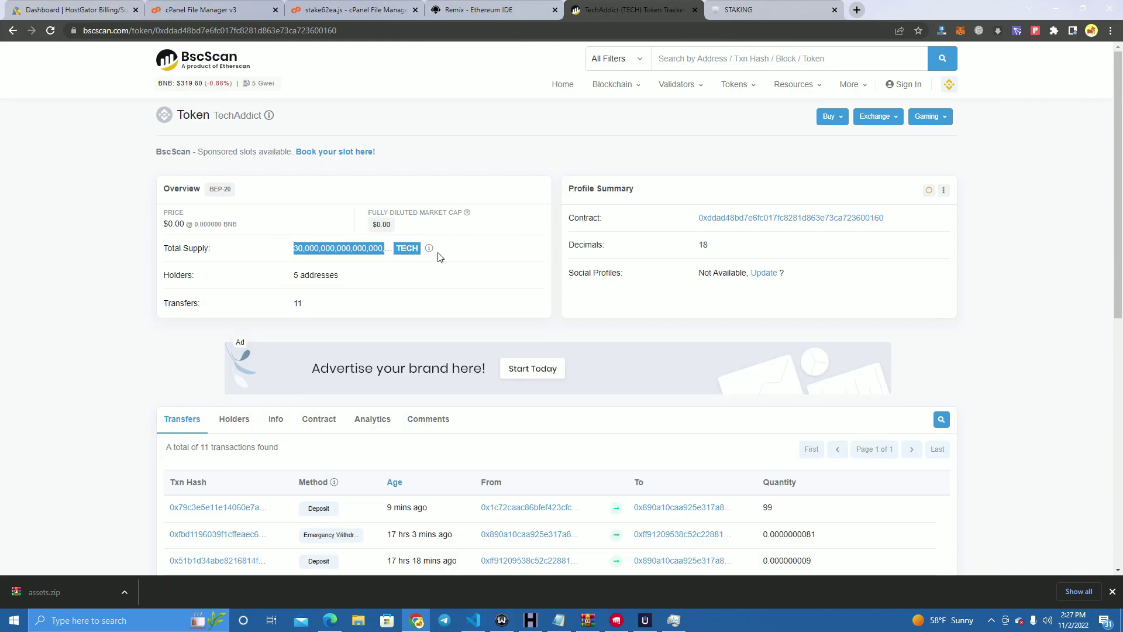
{"action": "left_click", "coordinate": [411, 286]}
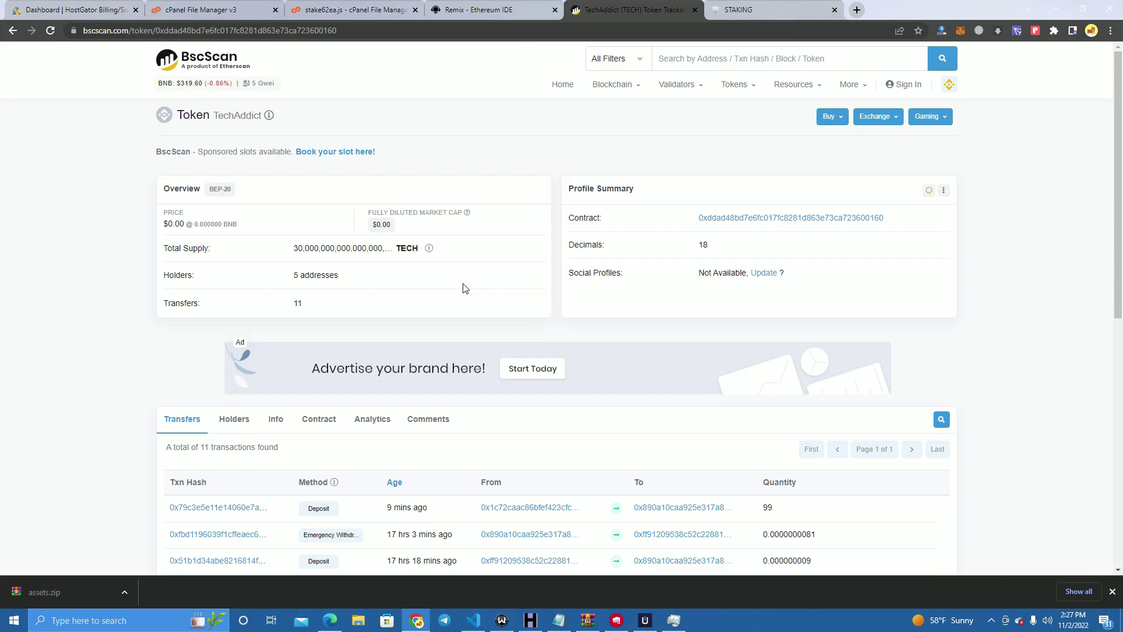
Replace the staking token address on line 719 with the TechAddict contract address
{"action": "left_click", "coordinate": [524, 9]}
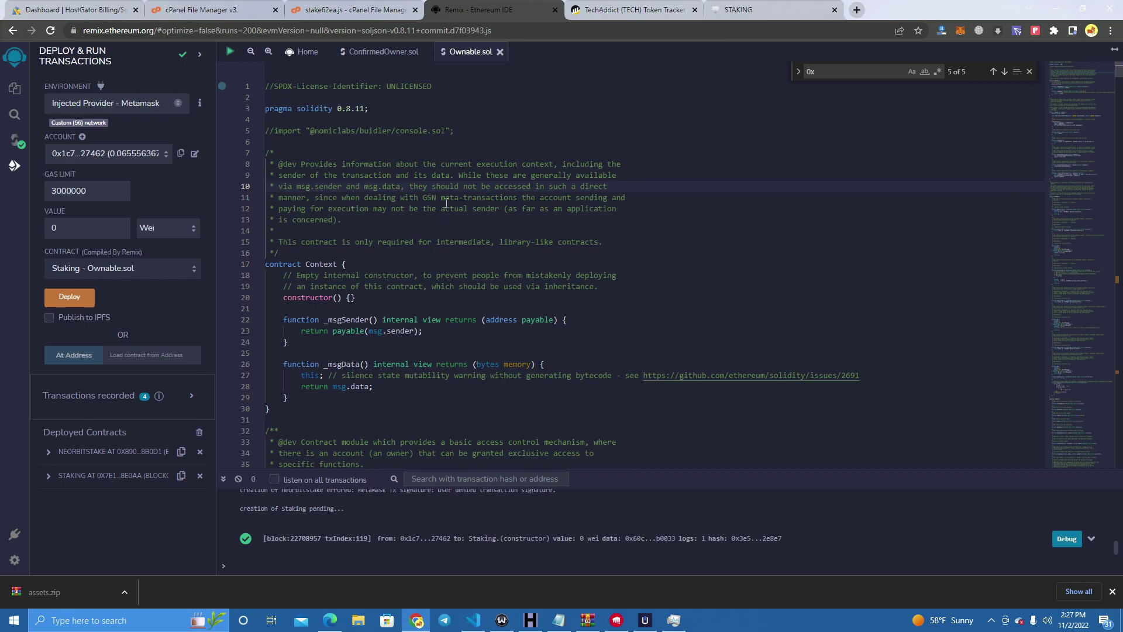
{"action": "left_click", "coordinate": [477, 244]}
{"action": "scroll", "coordinate": [570, 292], "scroll_direction": "down", "scroll_amount": 5}
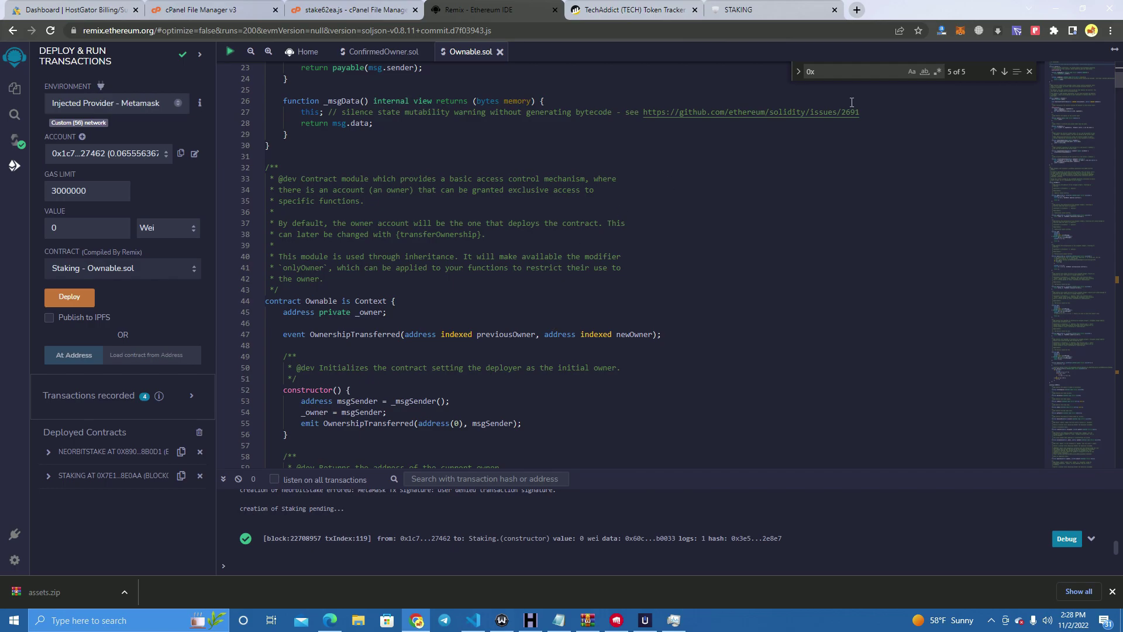
{"action": "key", "text": "Return"}
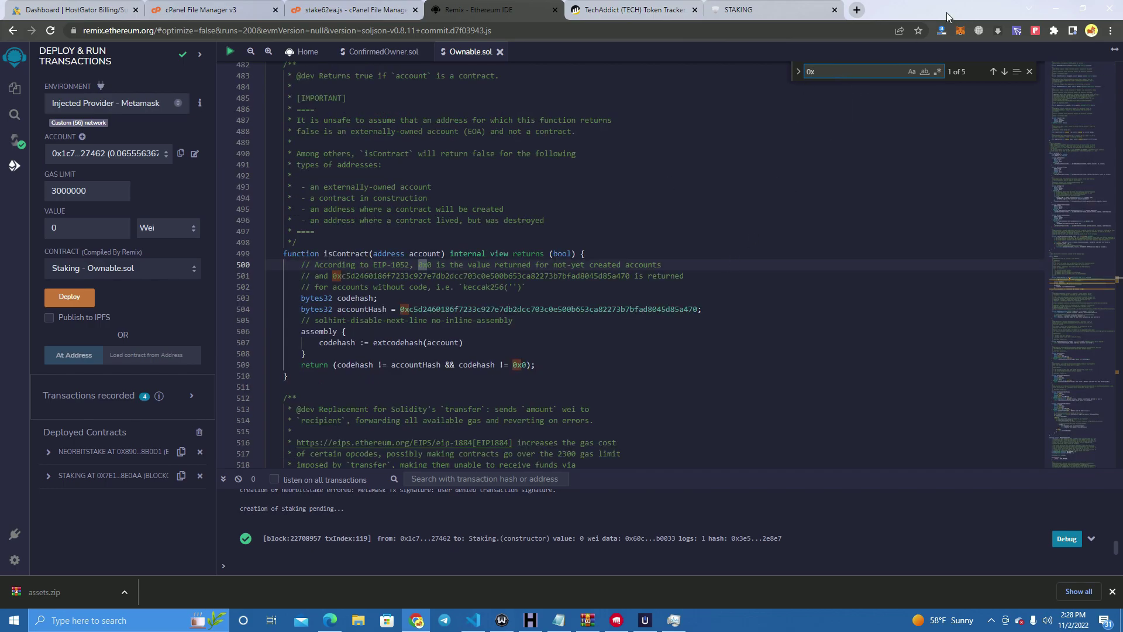
{"action": "key", "text": "Return"}
{"action": "key", "text": "Return"}
{"action": "key", "text": "Return"}
{"action": "key", "text": "Return"}
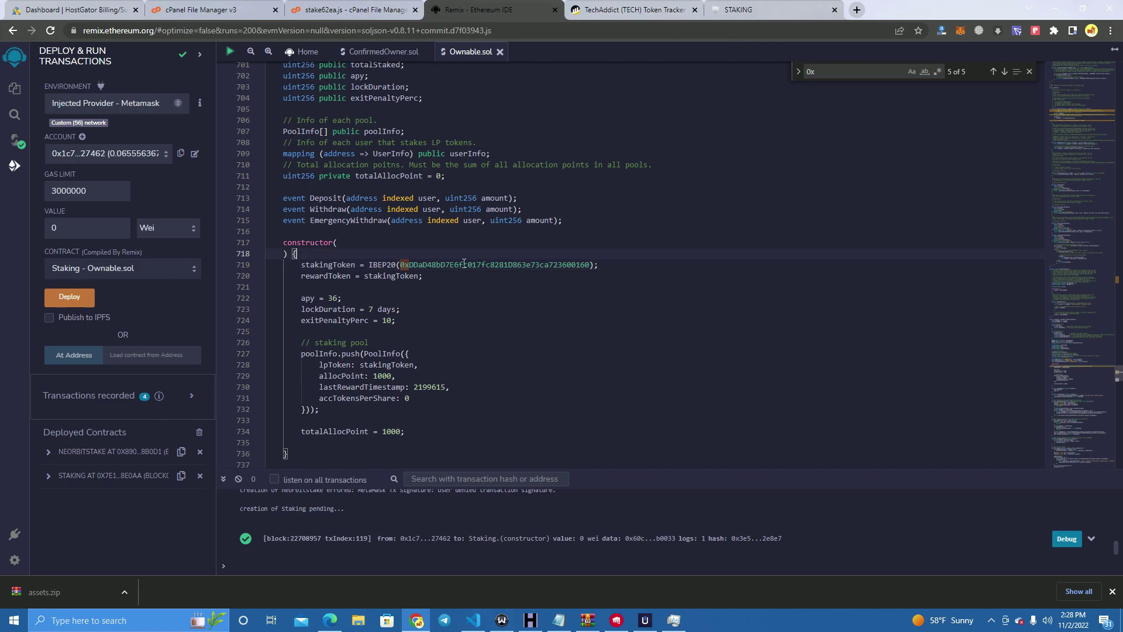
{"action": "left_click", "coordinate": [459, 269]}
{"action": "left_click", "coordinate": [632, 9]}
{"action": "left_click", "coordinate": [891, 217]}
{"action": "left_click", "coordinate": [351, 10]}
{"action": "left_click", "coordinate": [478, 10]}
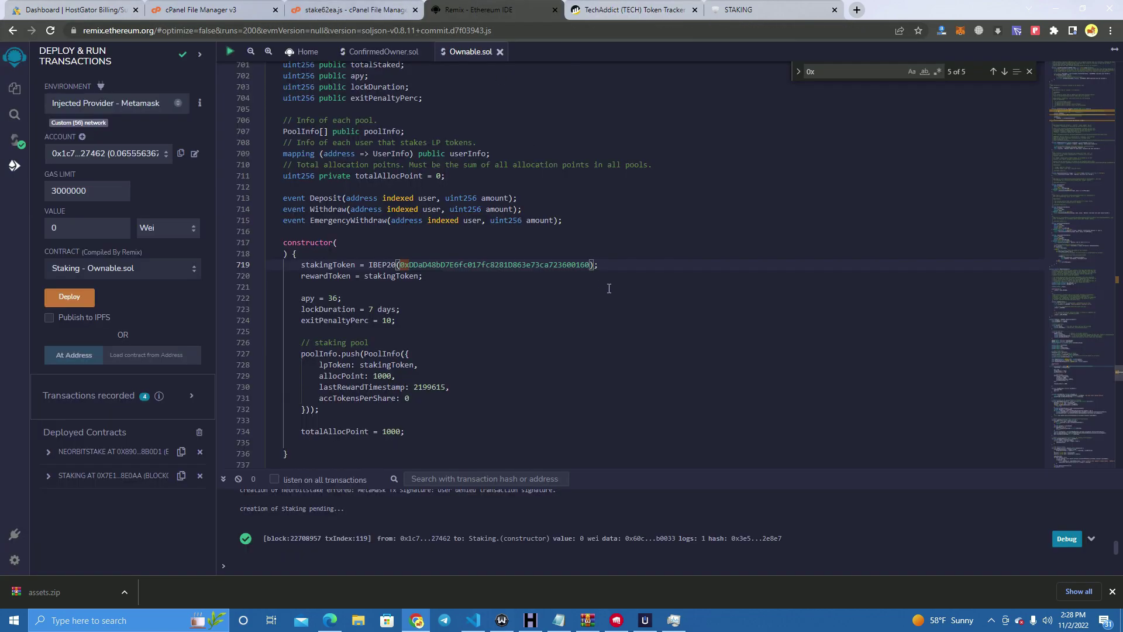
{"action": "double_click", "coordinate": [567, 268]}
{"action": "key", "text": "ctrl+v"}
Check that line 720 uses stakingToken as the reward token
{"action": "left_click_drag", "start_coordinate": [299, 277], "coordinate": [355, 278]}
{"action": "left_click_drag", "start_coordinate": [424, 278], "coordinate": [364, 278]}
{"action": "left_click", "coordinate": [518, 276]}
{"action": "mouse_move", "coordinate": [367, 276]}
{"action": "left_mouse_down"}
{"action": "mouse_move", "coordinate": [421, 277]}
{"action": "mouse_move", "coordinate": [364, 279]}
{"action": "left_mouse_up"}
{"action": "left_click", "coordinate": [429, 276]}
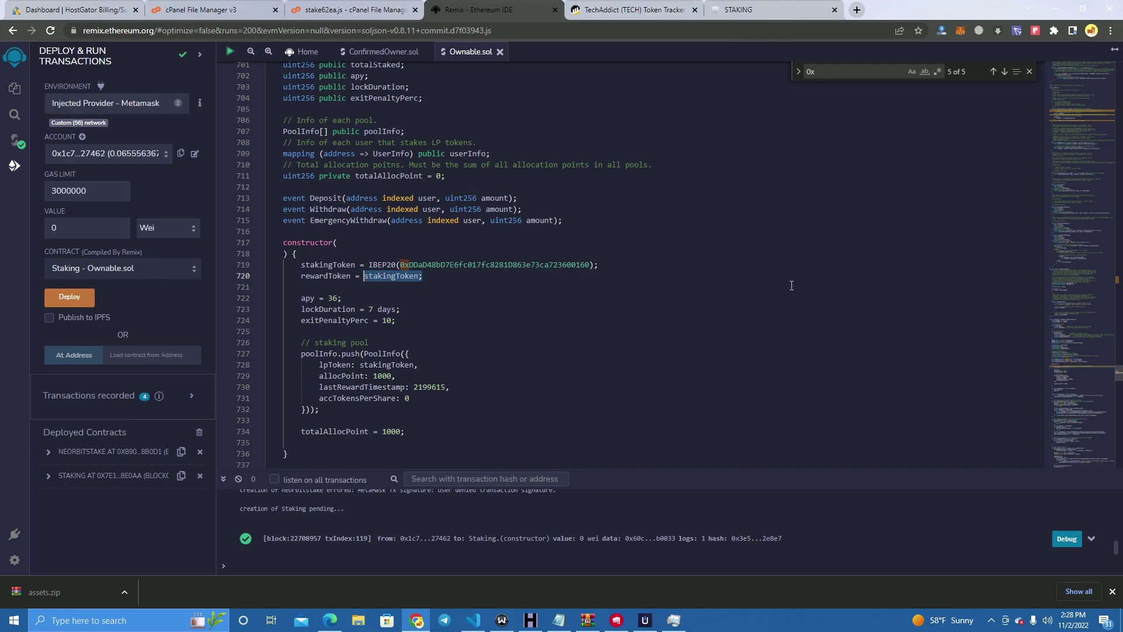
{"action": "left_click", "coordinate": [466, 281]}
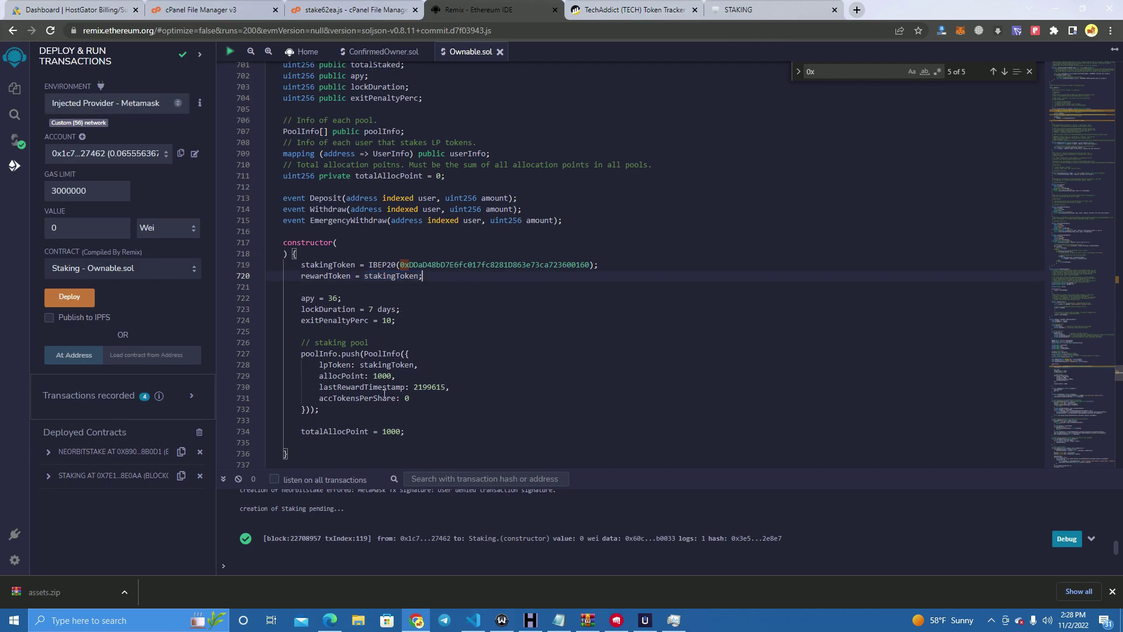
Verify the constructor values: APY 36, 7-day lock, exit penalty 10
{"action": "double_click", "coordinate": [332, 298]}
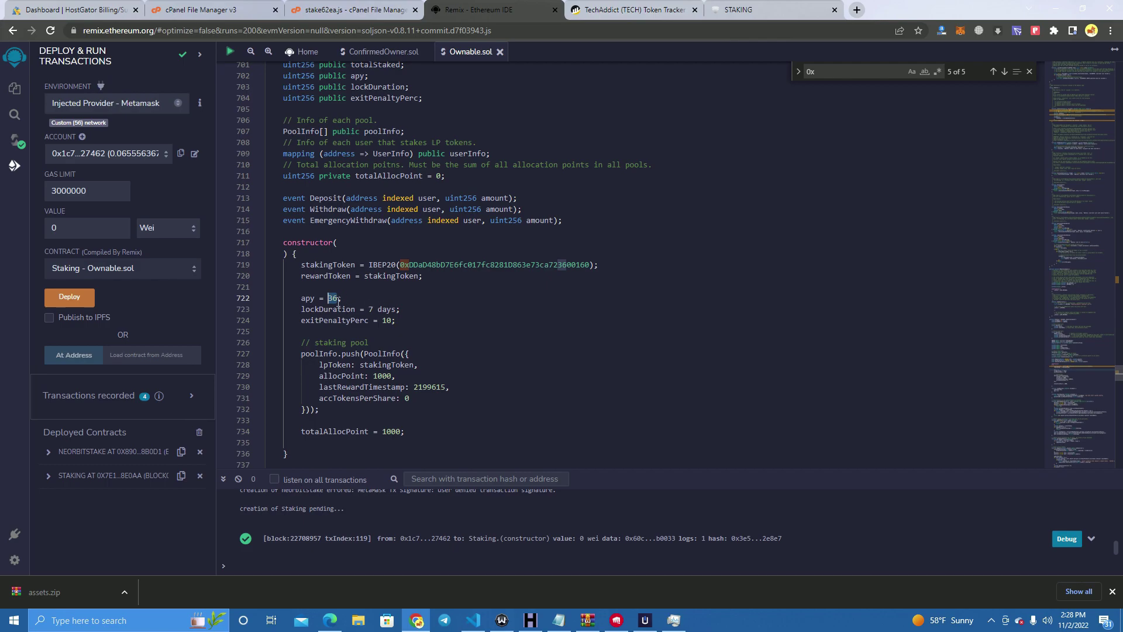
{"action": "left_click", "coordinate": [346, 299]}
{"action": "double_click", "coordinate": [331, 298]}
{"action": "left_click", "coordinate": [354, 309]}
{"action": "double_click", "coordinate": [369, 309]}
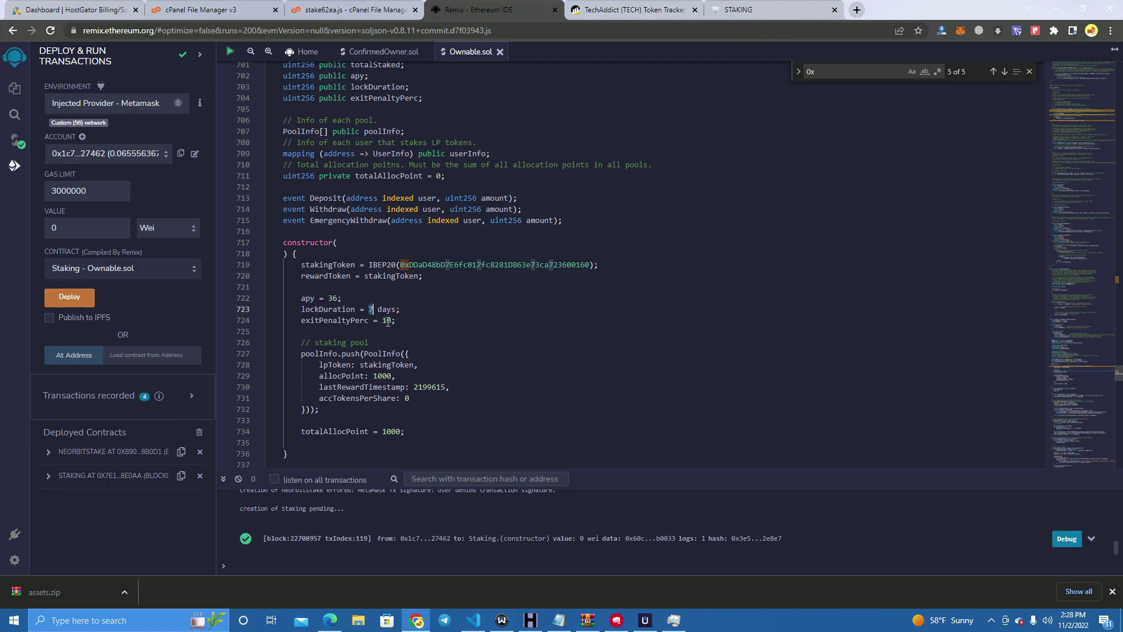
{"action": "double_click", "coordinate": [386, 321]}
{"action": "left_click", "coordinate": [427, 318]}
{"action": "scroll", "coordinate": [525, 264], "scroll_direction": "down", "scroll_amount": 3}
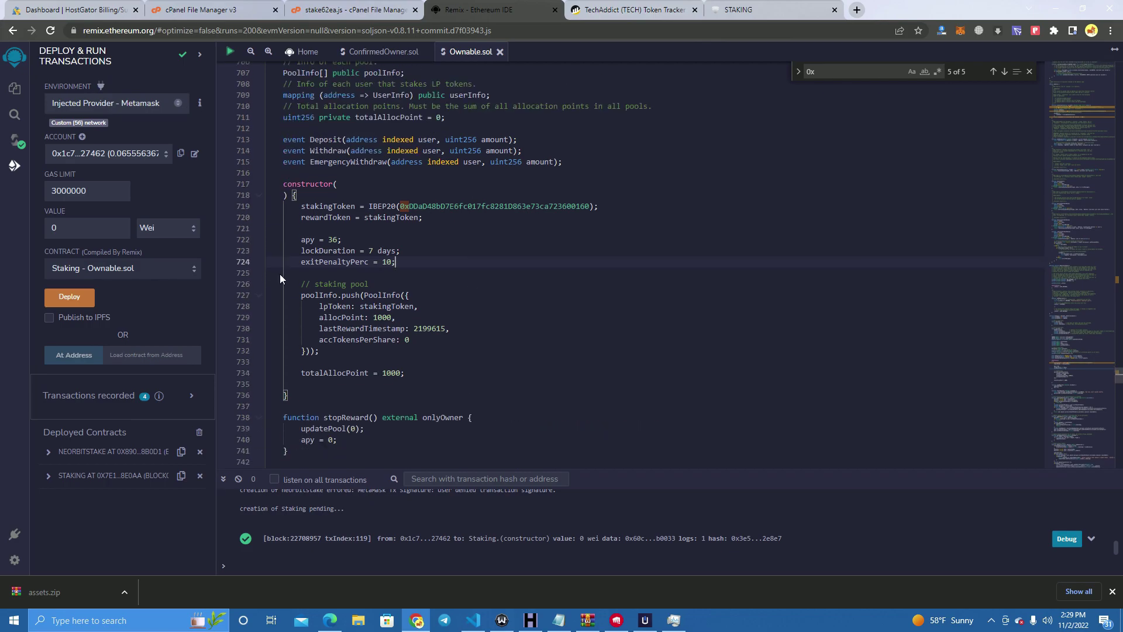
{"action": "scroll", "coordinate": [293, 277], "scroll_direction": "down", "scroll_amount": 3}
{"action": "scroll", "coordinate": [294, 278], "scroll_direction": "down", "scroll_amount": 2}
{"action": "scroll", "coordinate": [293, 277], "scroll_direction": "down", "scroll_amount": 2}
{"action": "scroll", "coordinate": [456, 307], "scroll_direction": "up", "scroll_amount": 6}
{"action": "scroll", "coordinate": [455, 307], "scroll_direction": "up", "scroll_amount": 1}
Deploy Staking from Ownable.sol and confirm the transaction in MetaMask
{"action": "left_click", "coordinate": [162, 269]}
{"action": "left_click", "coordinate": [161, 270]}
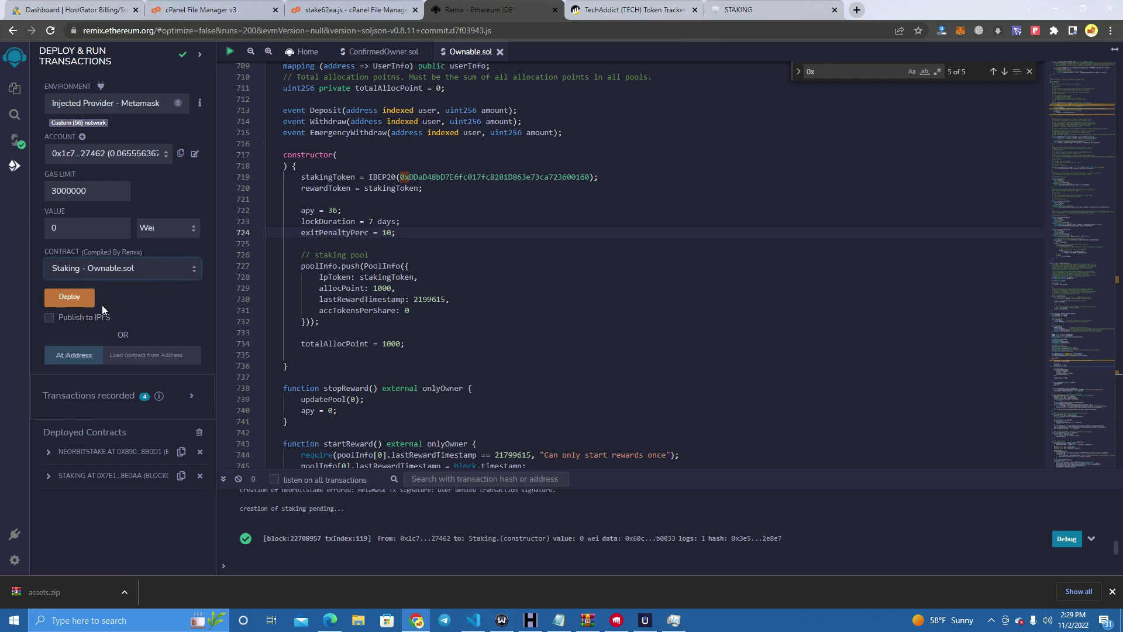
{"action": "left_click", "coordinate": [77, 298]}
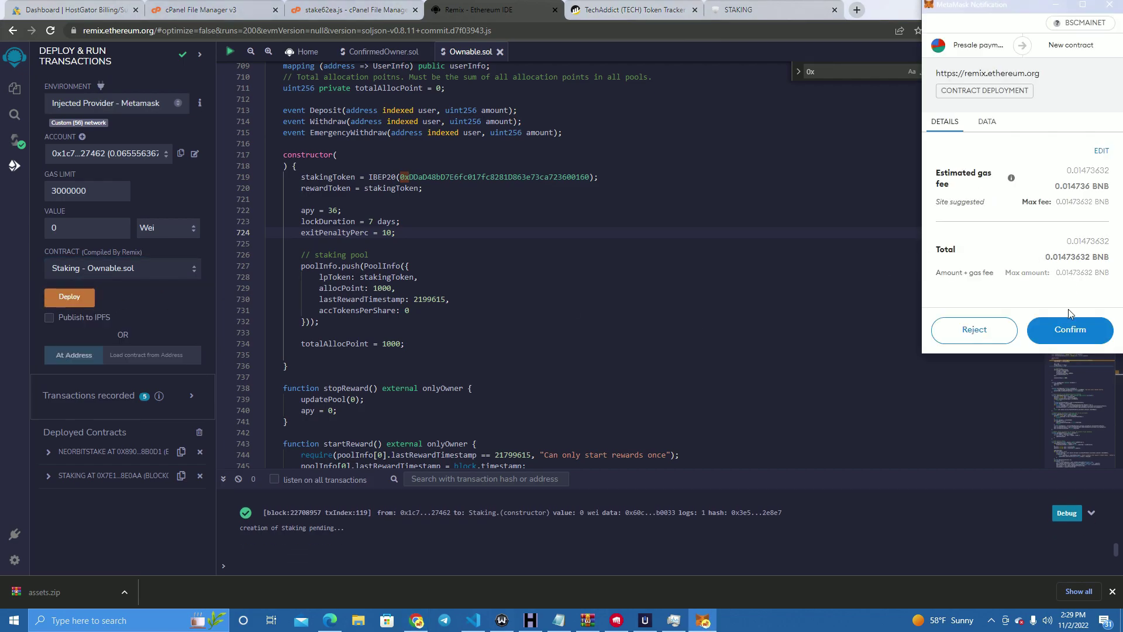
{"action": "left_click", "coordinate": [1067, 325]}
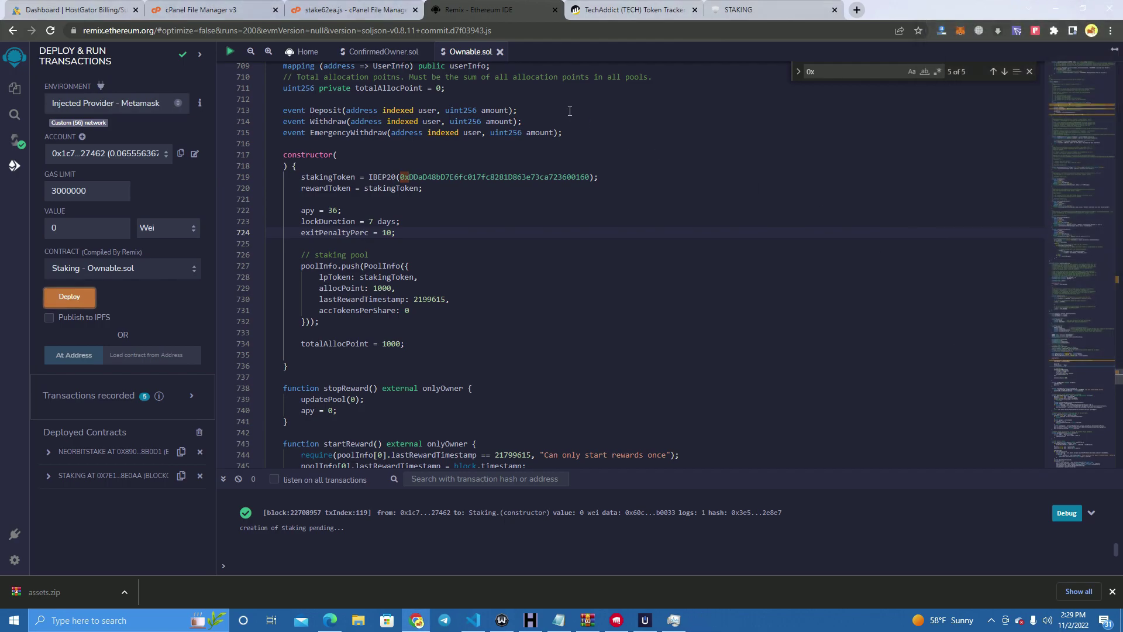
Check stake62ea.js's contractAddress line, then view the confirmed deployment on BscScan
{"action": "left_click", "coordinate": [351, 9]}
{"action": "left_click", "coordinate": [261, 172]}
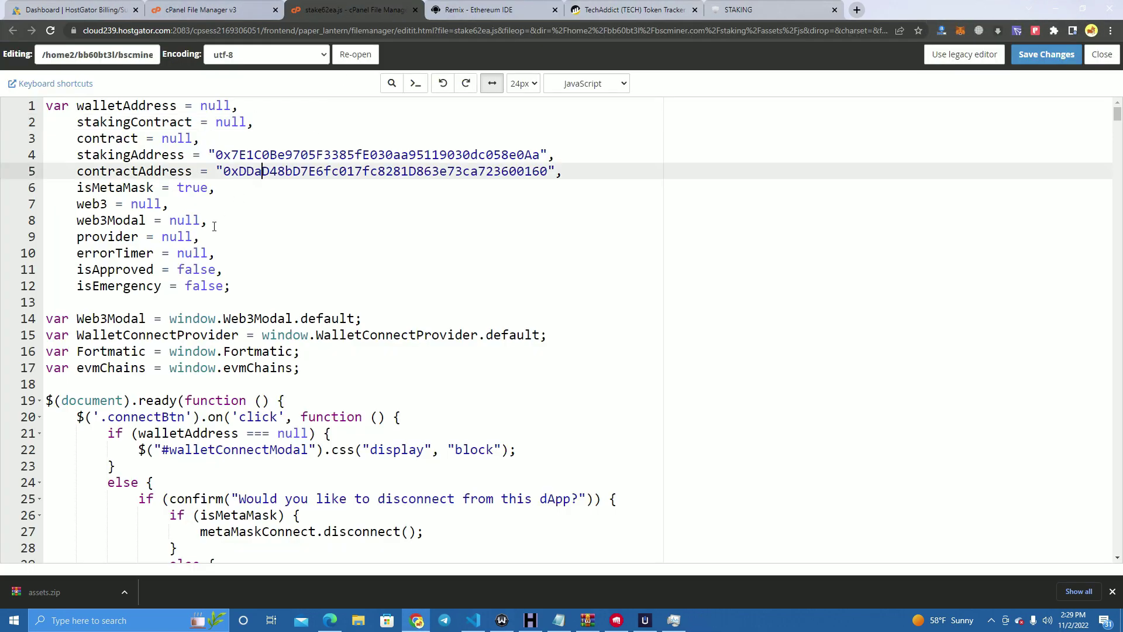
{"action": "scroll", "coordinate": [211, 241], "scroll_direction": "down", "scroll_amount": 3}
{"action": "scroll", "coordinate": [306, 250], "scroll_direction": "up", "scroll_amount": 3}
{"action": "scroll", "coordinate": [306, 251], "scroll_direction": "down", "scroll_amount": 5}
{"action": "scroll", "coordinate": [352, 252], "scroll_direction": "down", "scroll_amount": 5}
{"action": "scroll", "coordinate": [381, 251], "scroll_direction": "up", "scroll_amount": 6}
{"action": "scroll", "coordinate": [404, 234], "scroll_direction": "up", "scroll_amount": 3}
{"action": "left_click", "coordinate": [466, 10]}
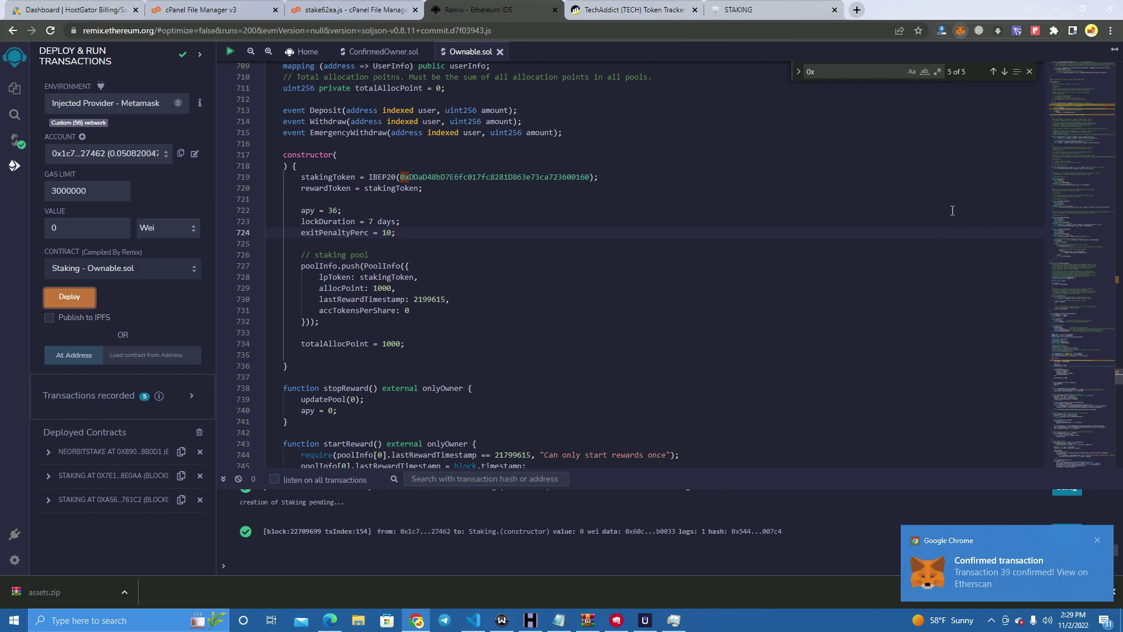
{"action": "left_click", "coordinate": [864, 318]}
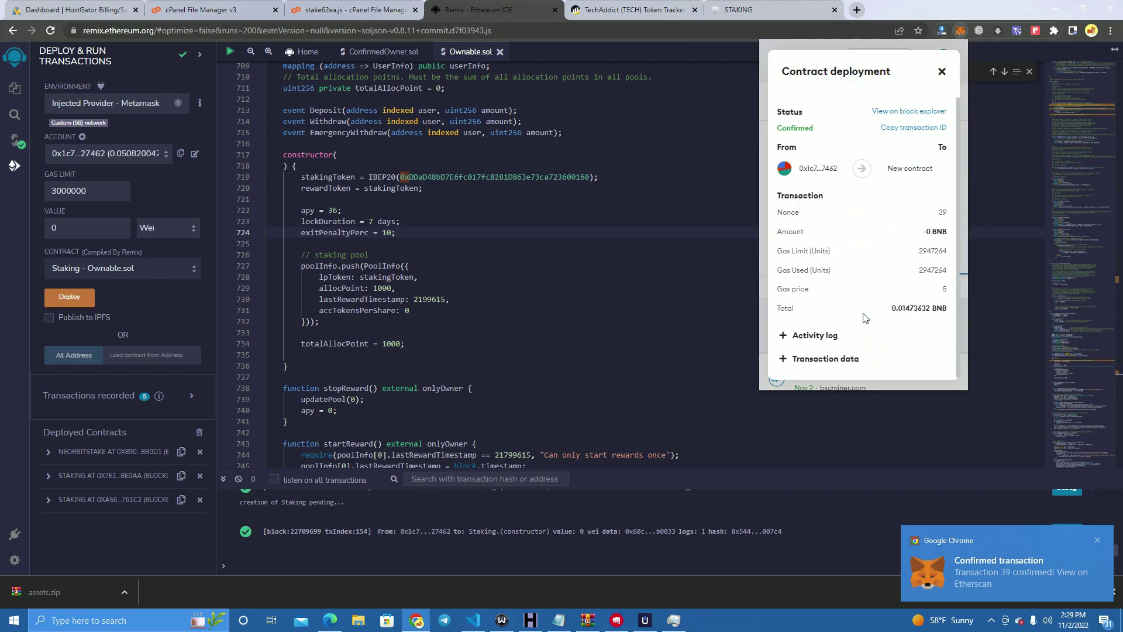
{"action": "left_click", "coordinate": [816, 336]}
{"action": "left_click", "coordinate": [909, 111]}
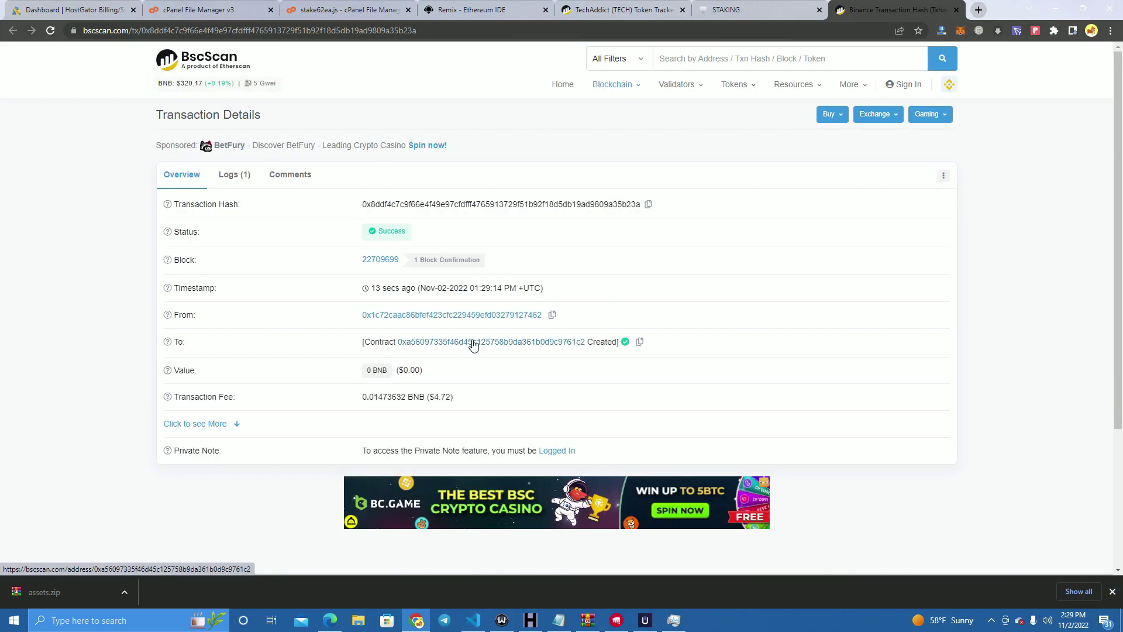
Open the created contract's verified source on BscScan and copy its address
{"action": "left_click", "coordinate": [473, 345]}
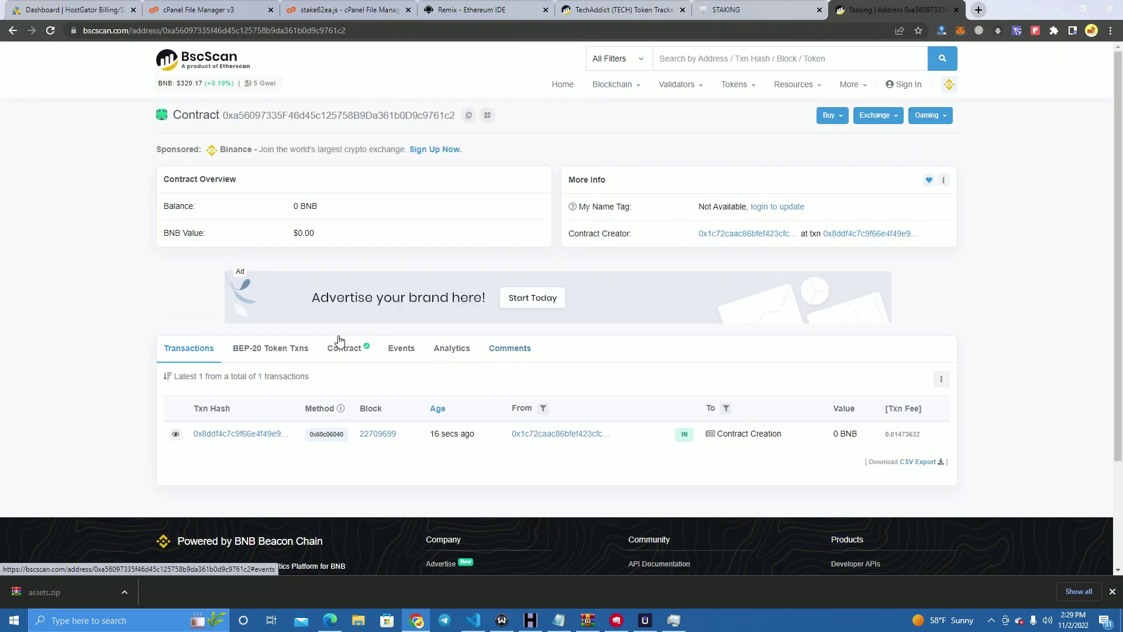
{"action": "left_click", "coordinate": [344, 349]}
{"action": "scroll", "coordinate": [515, 334], "scroll_direction": "down", "scroll_amount": 3}
{"action": "scroll", "coordinate": [390, 366], "scroll_direction": "down", "scroll_amount": 3}
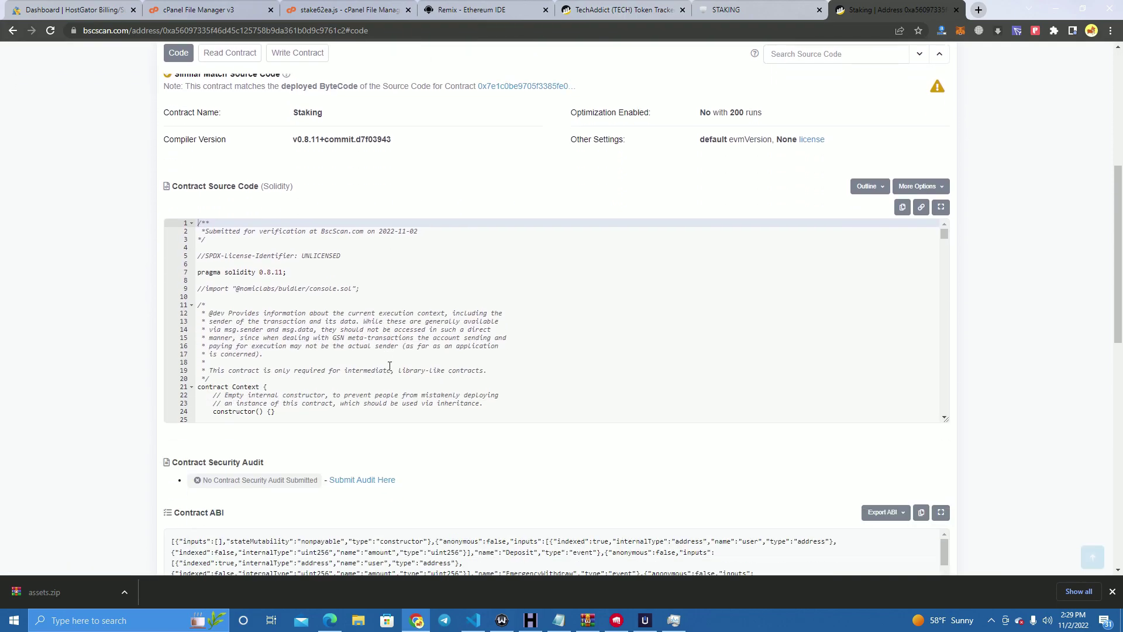
{"action": "scroll", "coordinate": [430, 337], "scroll_direction": "up", "scroll_amount": 3}
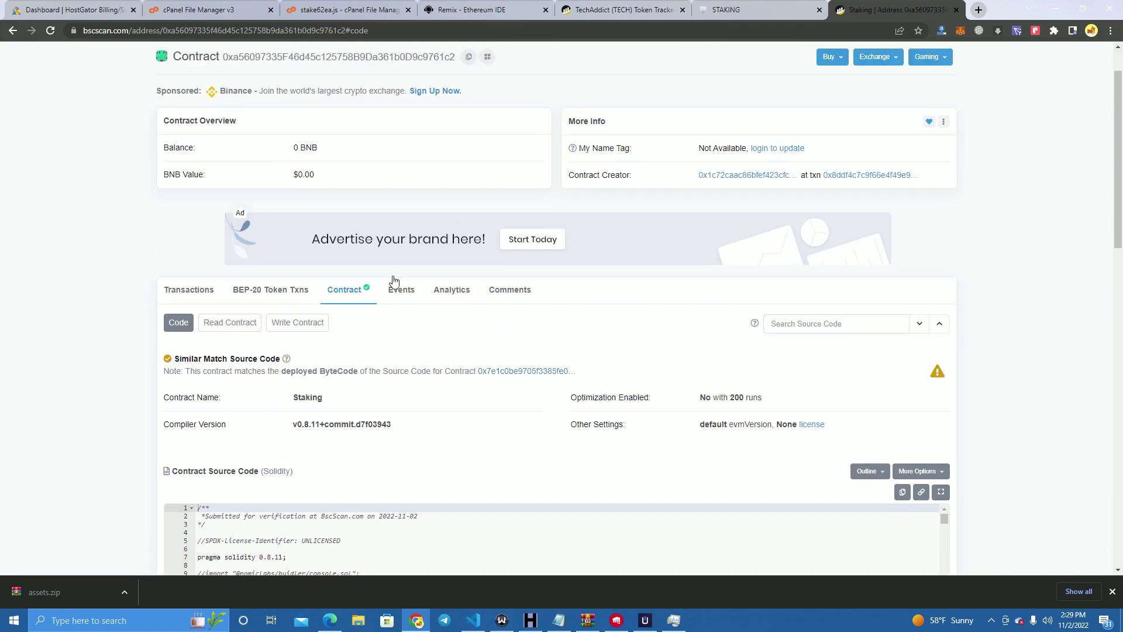
{"action": "left_click", "coordinate": [384, 33]}
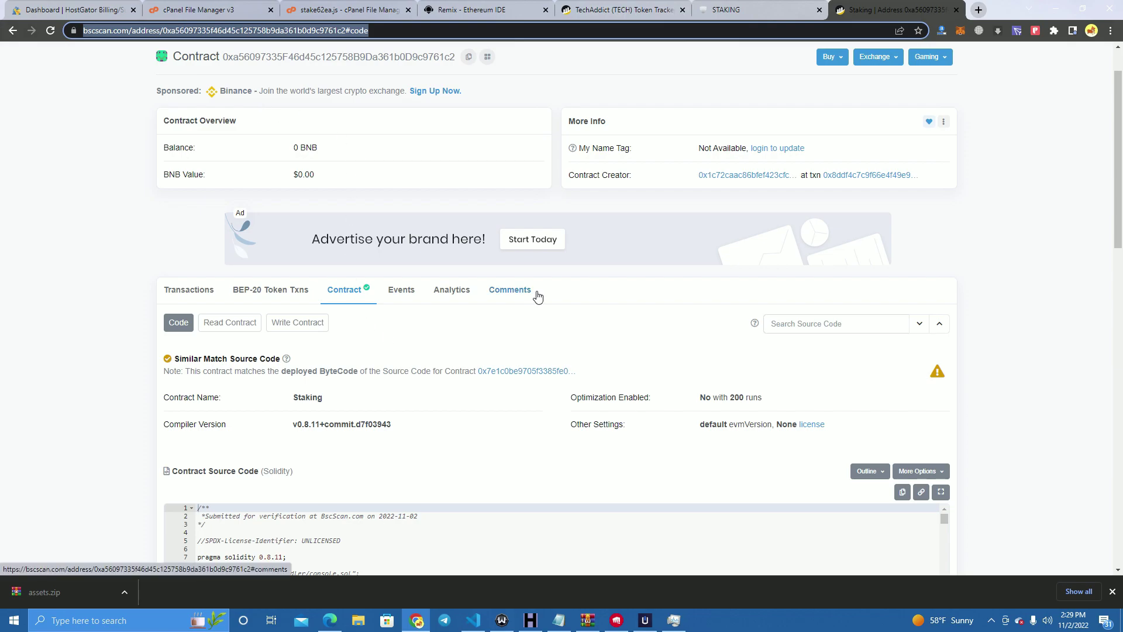
{"action": "left_click", "coordinate": [461, 58]}
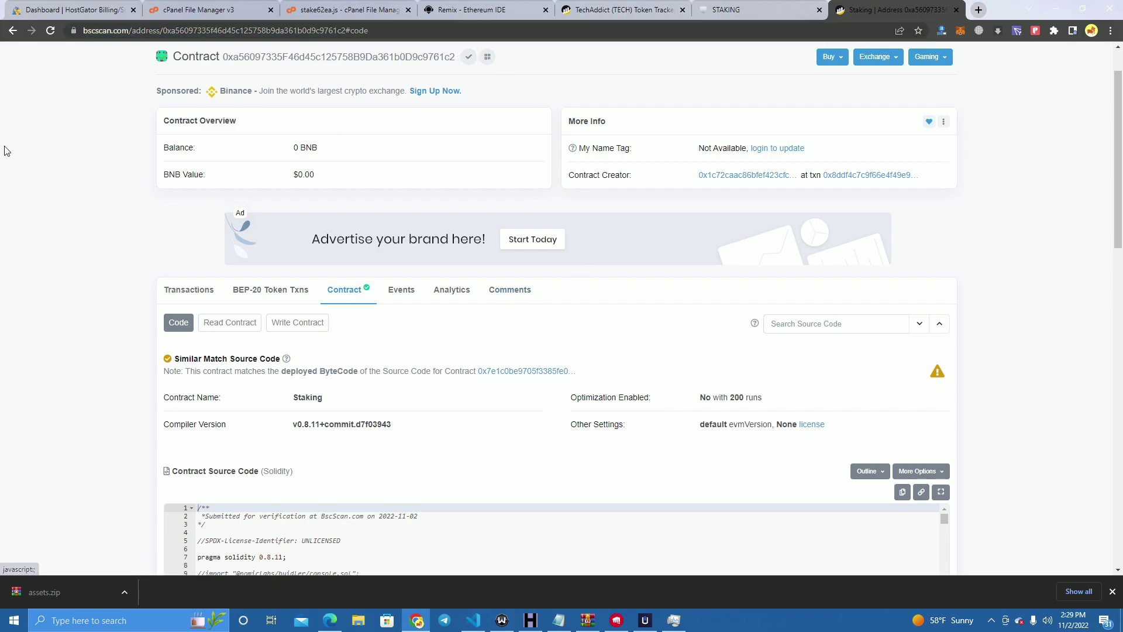
{"action": "left_click", "coordinate": [461, 9]}
Open stake62ea.js for editing from the assets folder
{"action": "left_click", "coordinate": [619, 10]}
{"action": "left_click", "coordinate": [346, 9]}
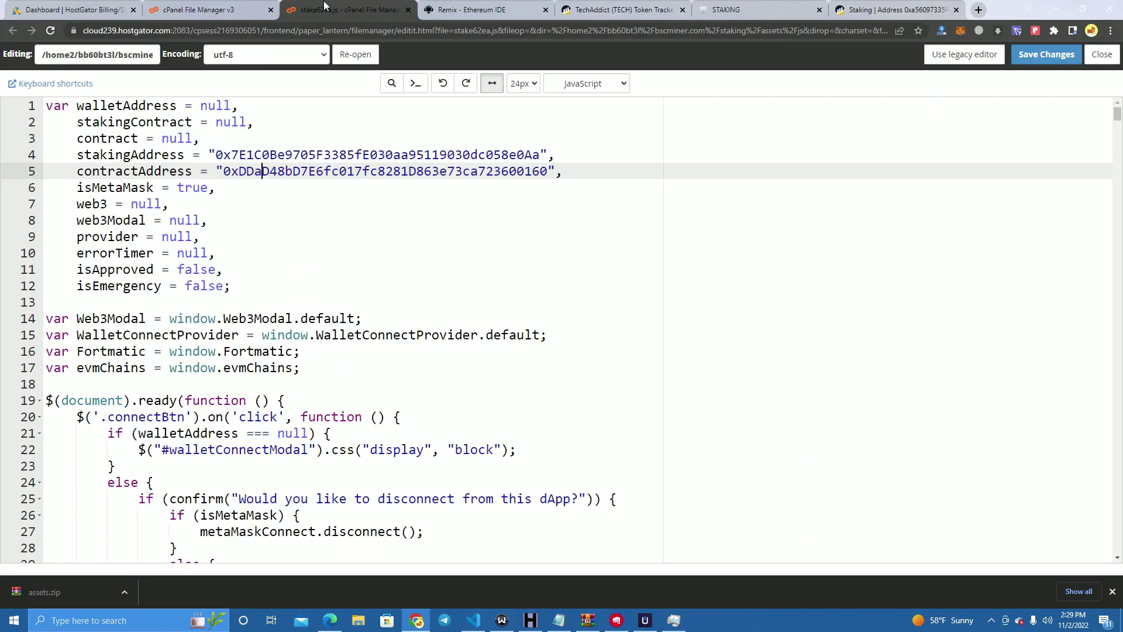
{"action": "left_click", "coordinate": [187, 8]}
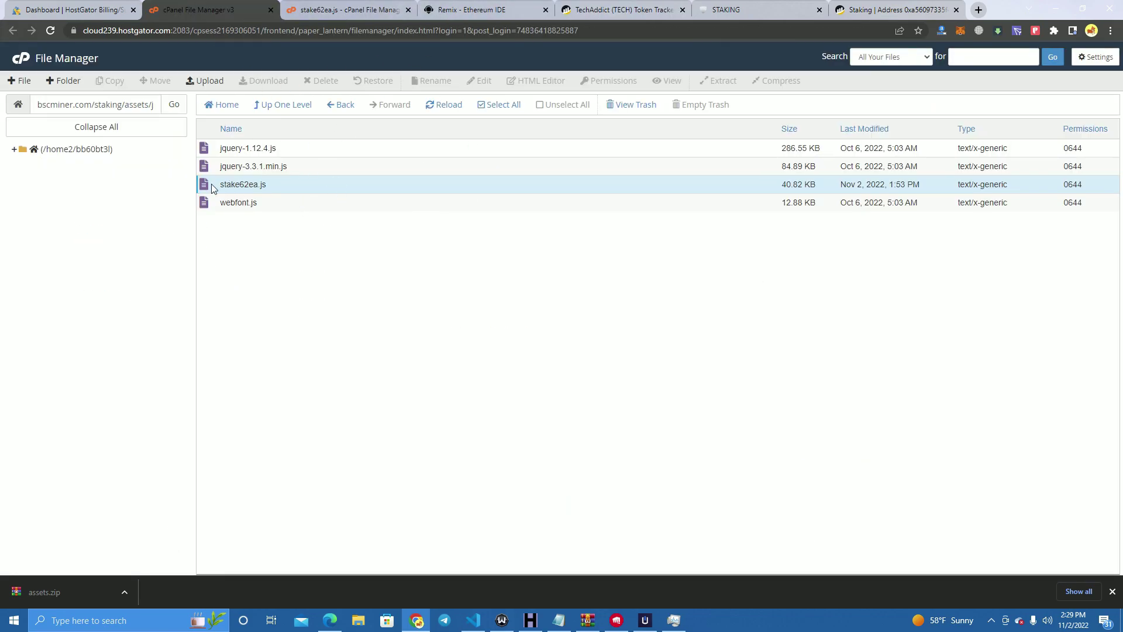
{"action": "double_click", "coordinate": [263, 185]}
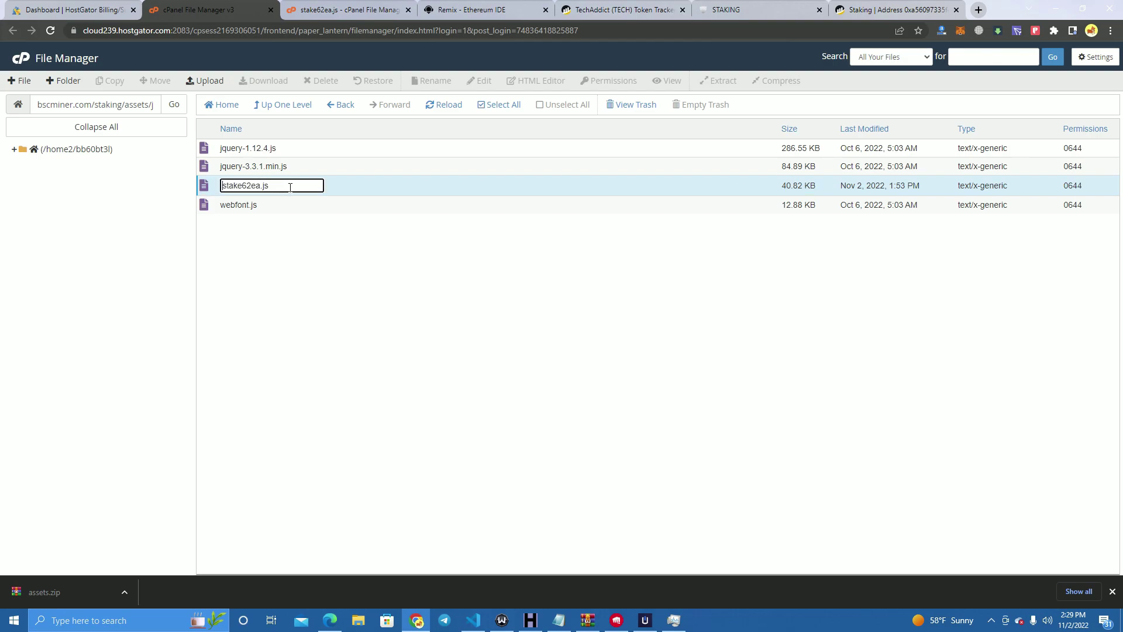
{"action": "left_click", "coordinate": [332, 188]}
{"action": "right_click", "coordinate": [326, 186]}
{"action": "left_click", "coordinate": [351, 228]}
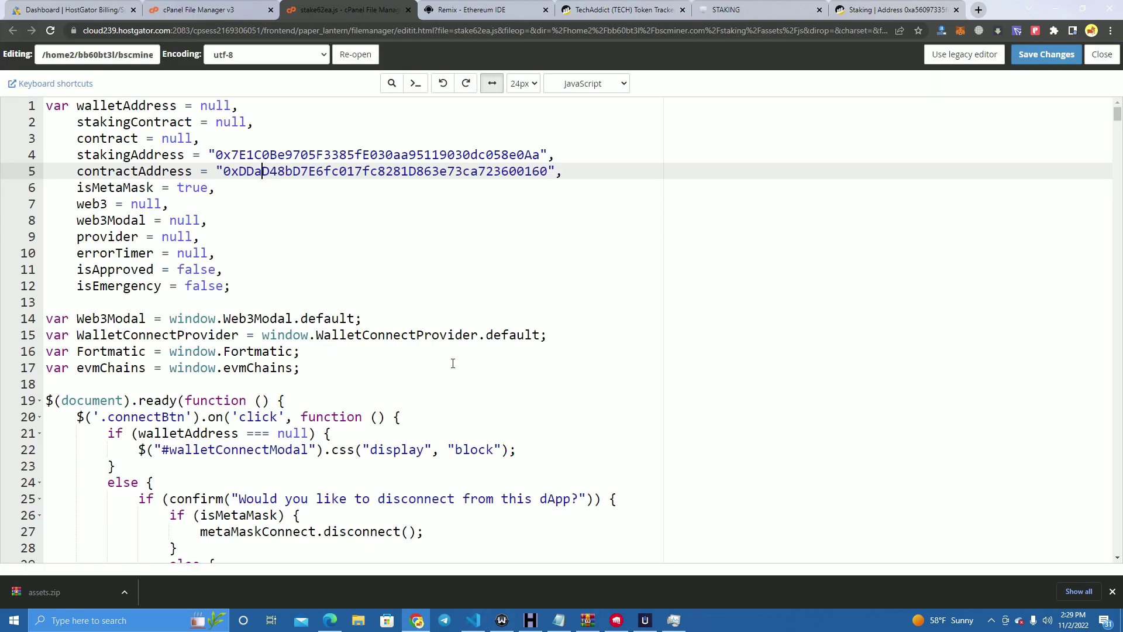
Paste the new stakingAddress and TECH token contractAddress, then save stake62ea.js
{"action": "double_click", "coordinate": [293, 154]}
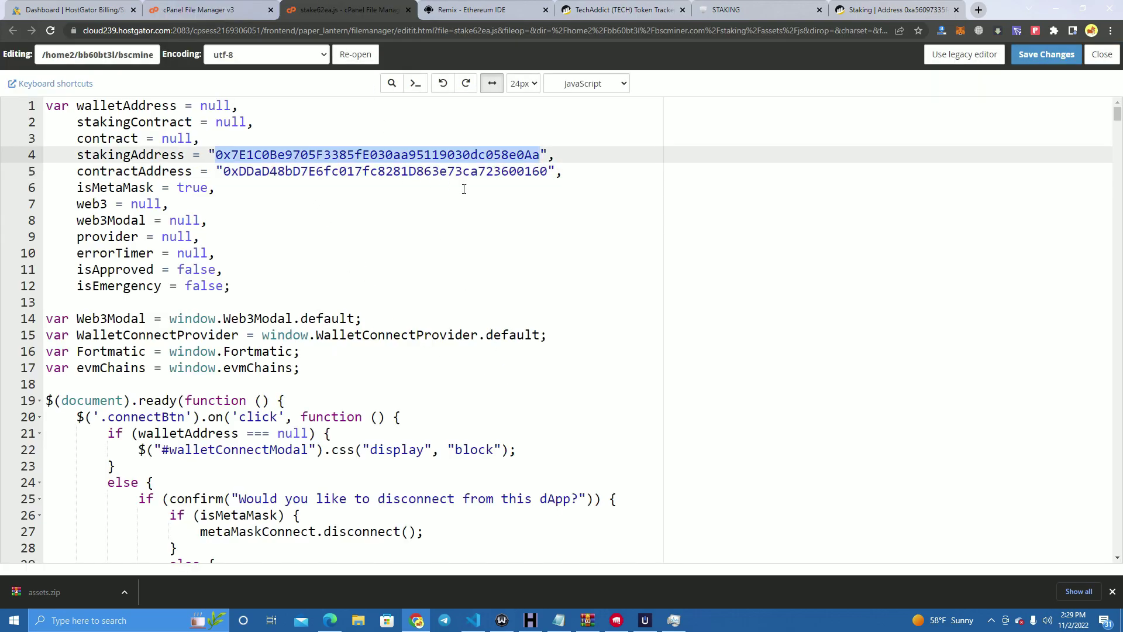
{"action": "key", "text": "ctrl+v"}
{"action": "left_click", "coordinate": [632, 10]}
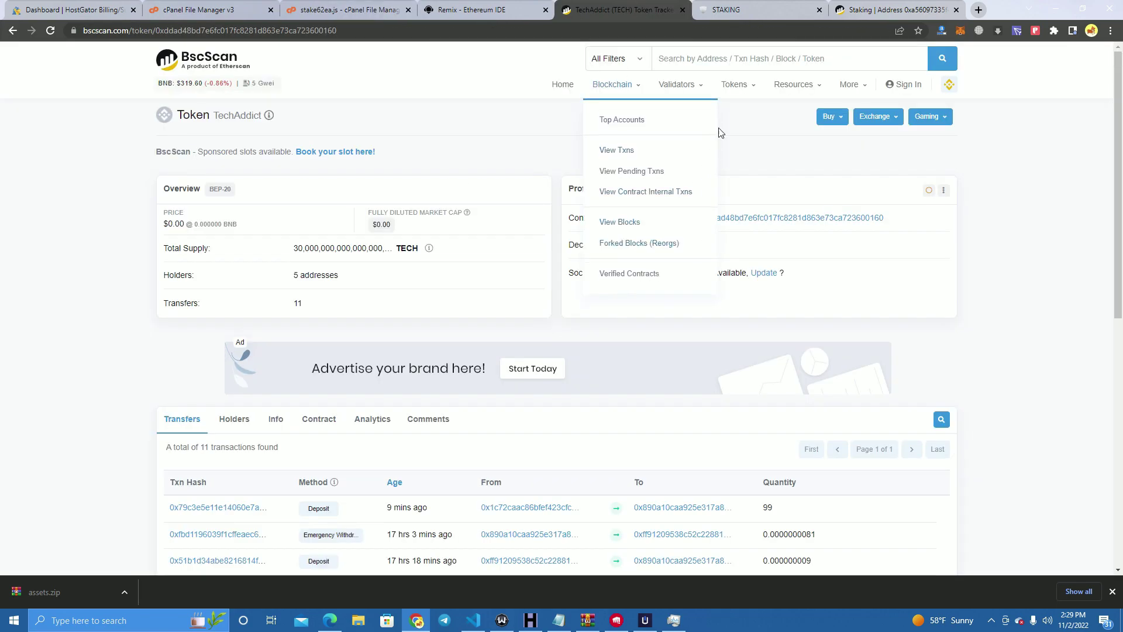
{"action": "left_click", "coordinate": [352, 9]}
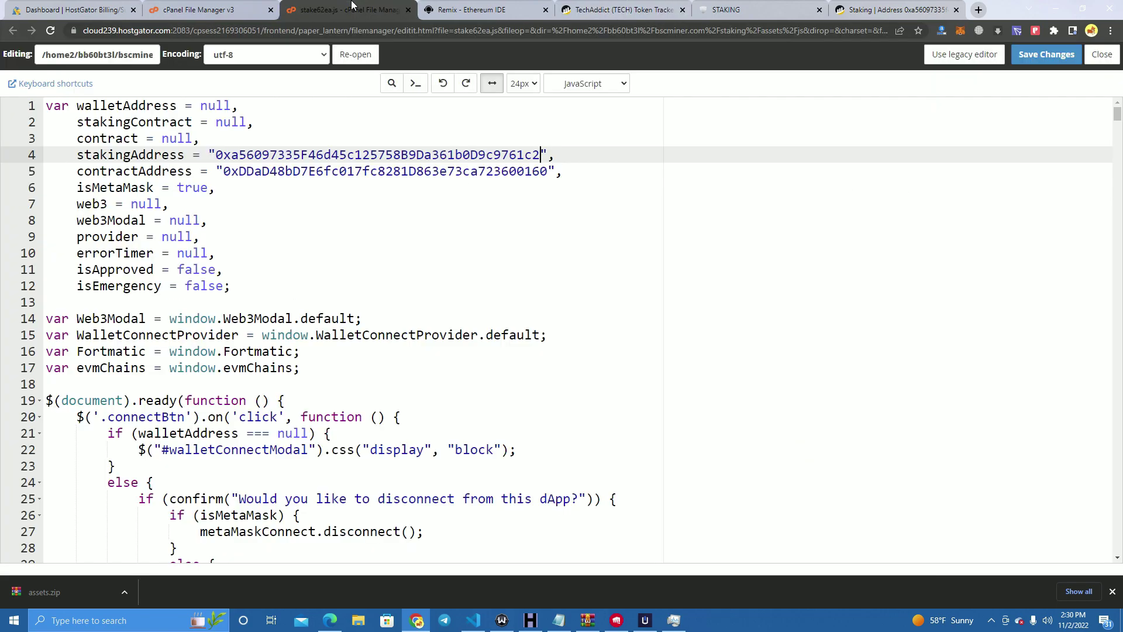
{"action": "double_click", "coordinate": [381, 171]}
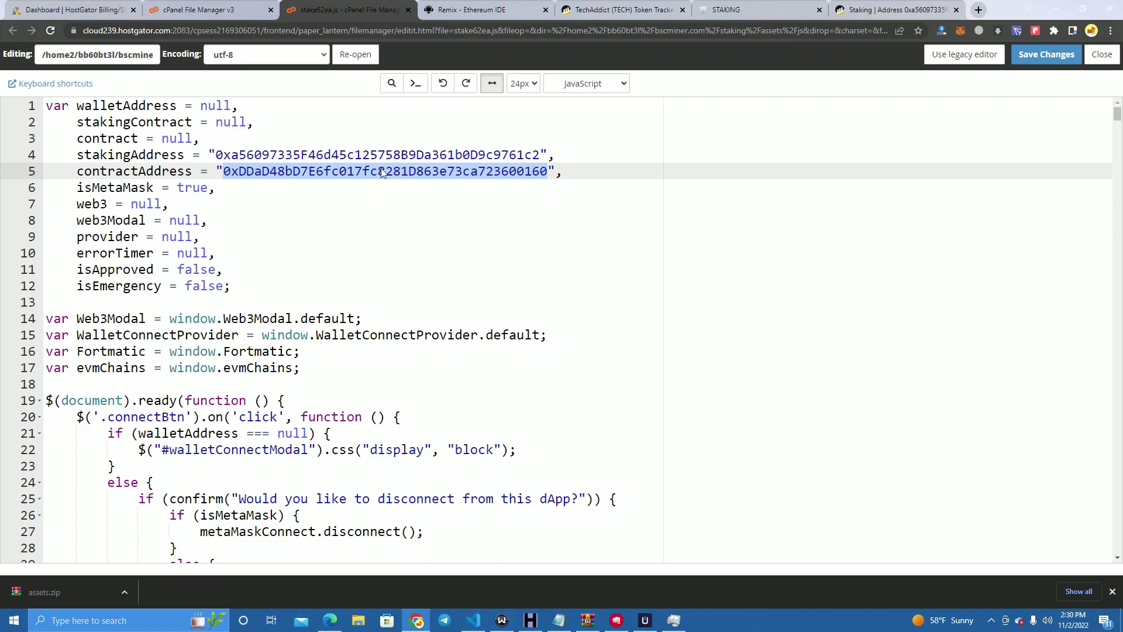
{"action": "key", "text": "ctrl+v"}
{"action": "left_click", "coordinate": [1050, 57]}
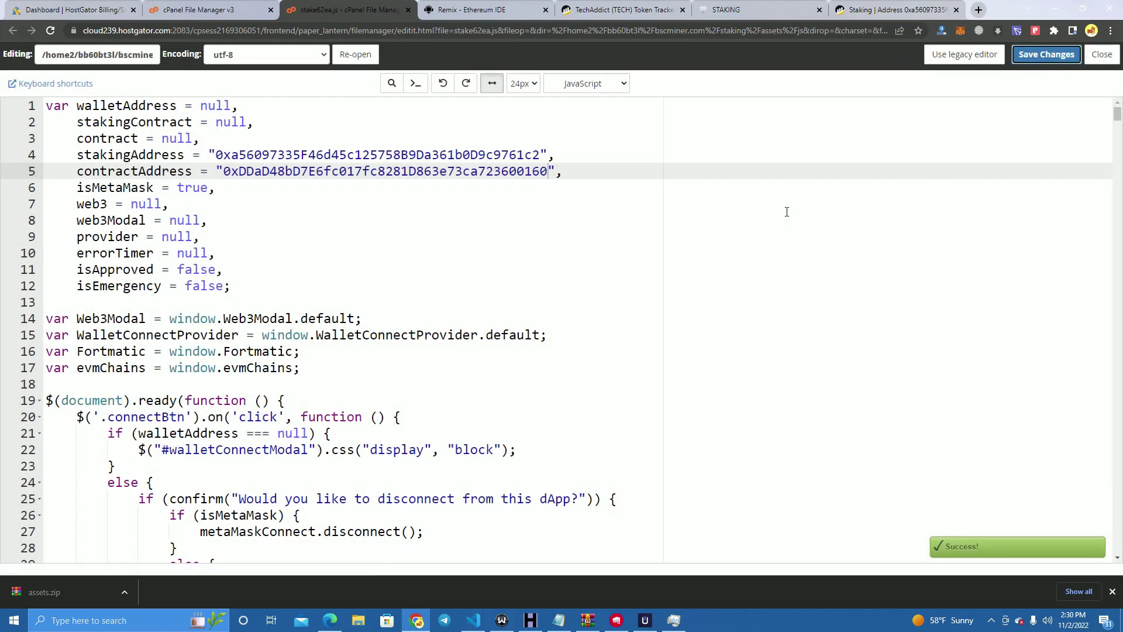
{"action": "scroll", "coordinate": [526, 260], "scroll_direction": "down", "scroll_amount": 3}
{"action": "scroll", "coordinate": [466, 331], "scroll_direction": "up", "scroll_amount": 3}
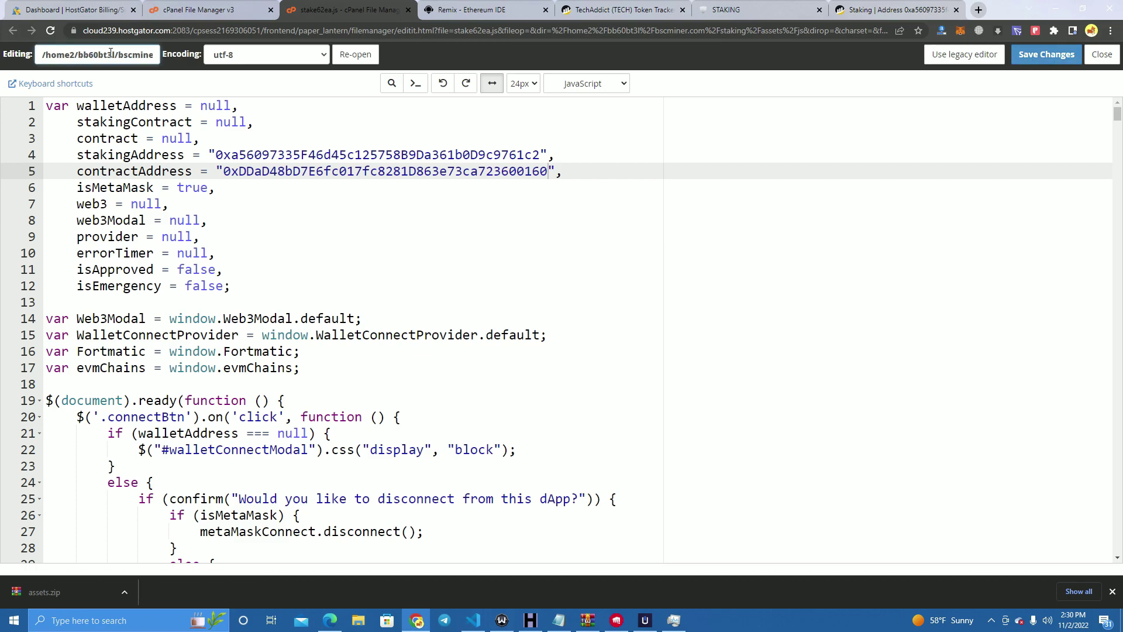
{"action": "left_click_drag", "start_coordinate": [122, 54], "coordinate": [122, 56]}
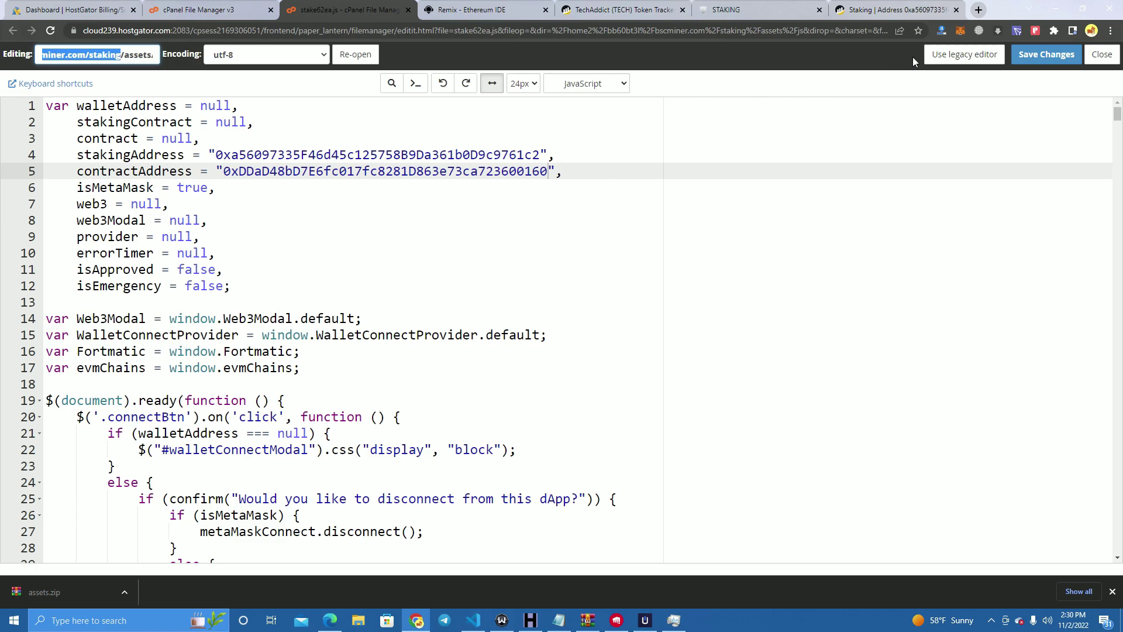
Load bscminer.com/staking in the last browser tab
{"action": "left_click", "coordinate": [889, 10]}
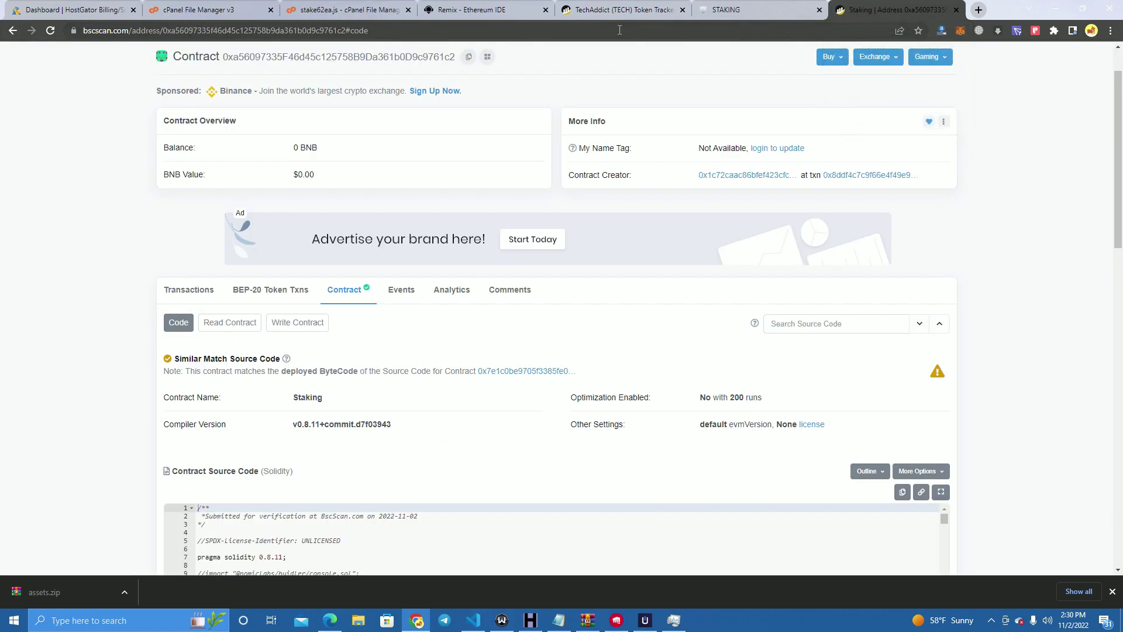
{"action": "left_click", "coordinate": [614, 30]}
{"action": "key", "text": "ctrl+v"}
{"action": "key", "text": "Return"}
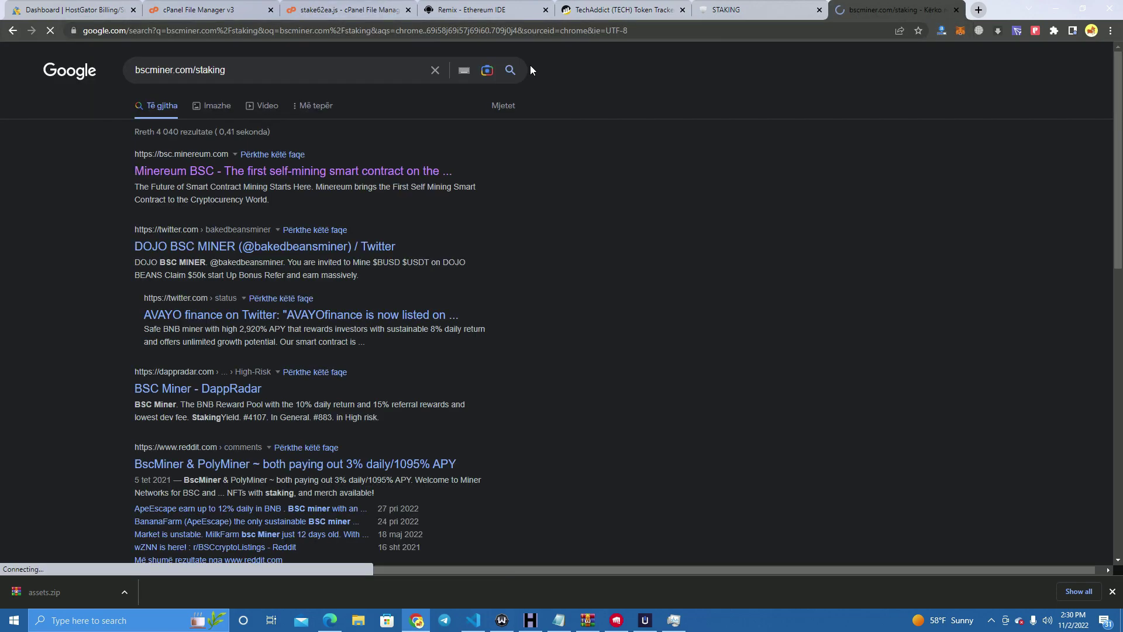
{"action": "left_click", "coordinate": [523, 31]}
{"action": "key", "text": "ctrl+v"}
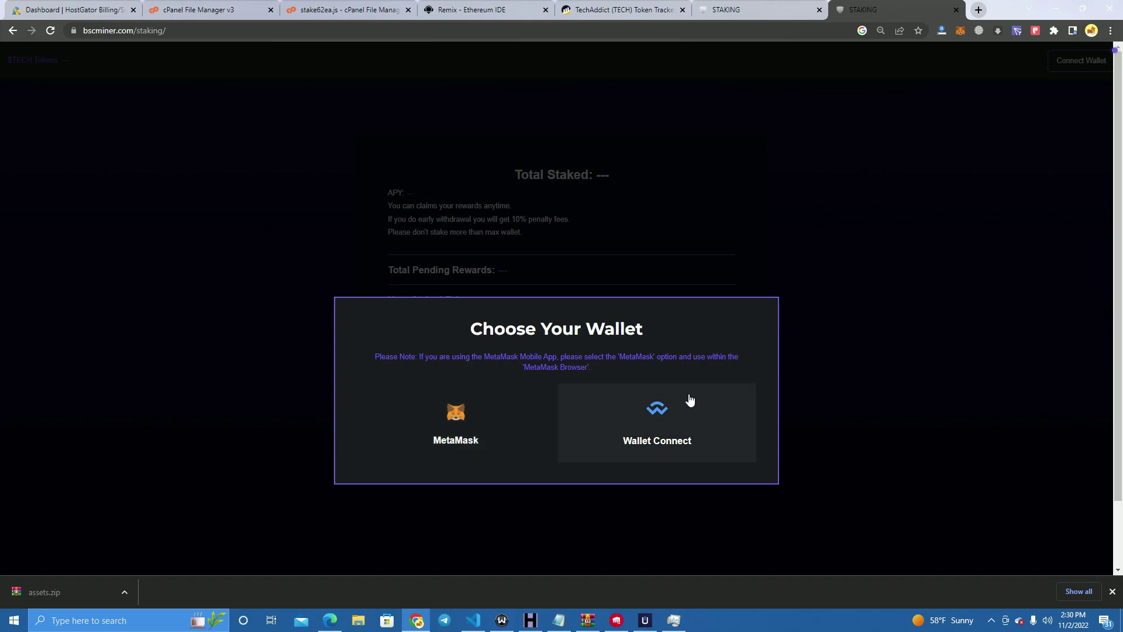
Connect MetaMask, approve TECH spending, and check the 449.00 TECH balance
{"action": "left_click", "coordinate": [524, 397]}
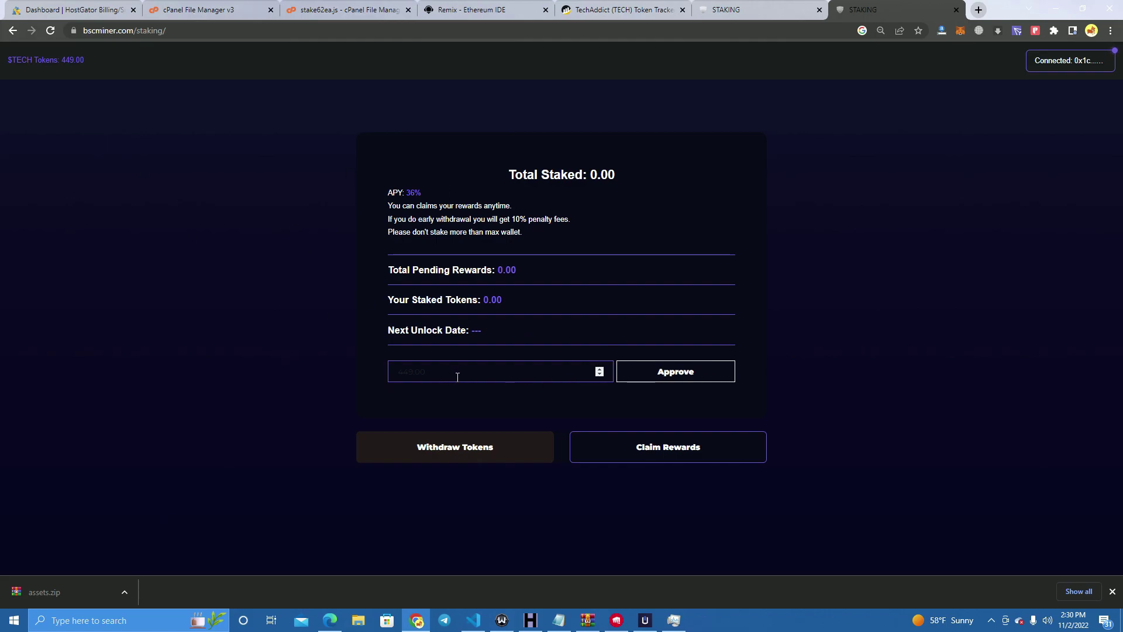
{"action": "left_click", "coordinate": [664, 374]}
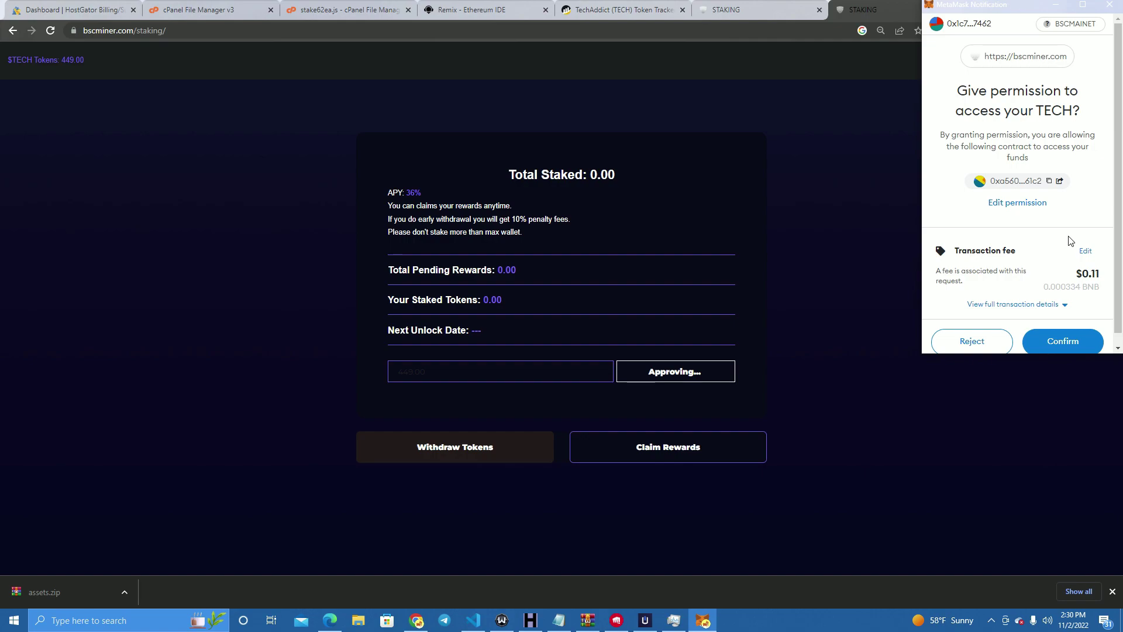
{"action": "left_click_drag", "start_coordinate": [964, 92], "coordinate": [1083, 129]}
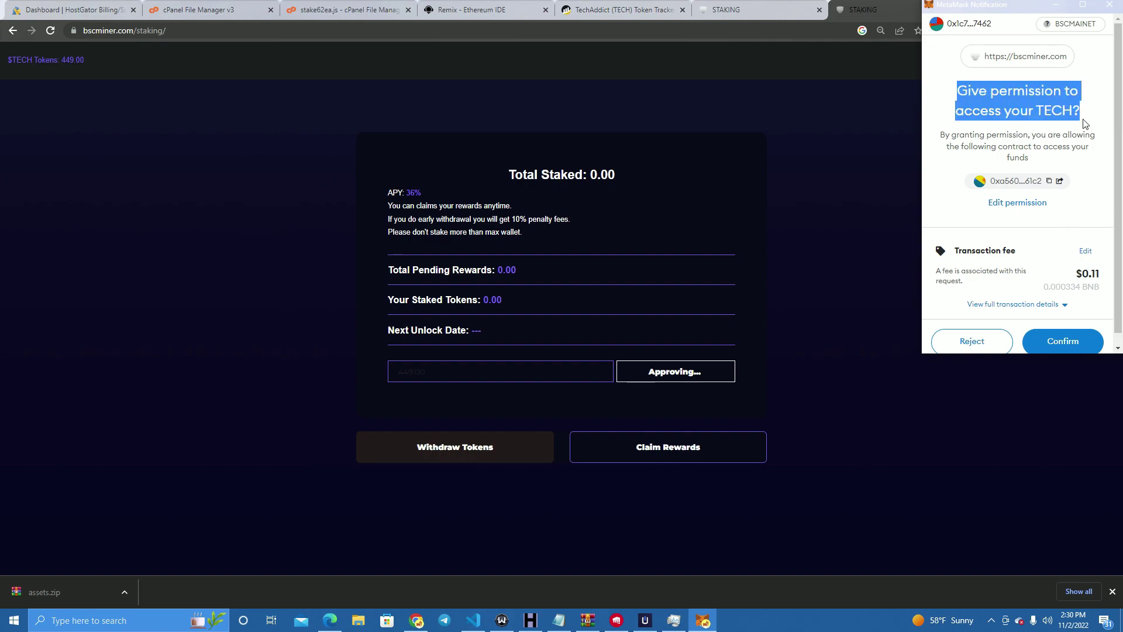
{"action": "scroll", "coordinate": [1046, 175], "scroll_direction": "down", "scroll_amount": 1}
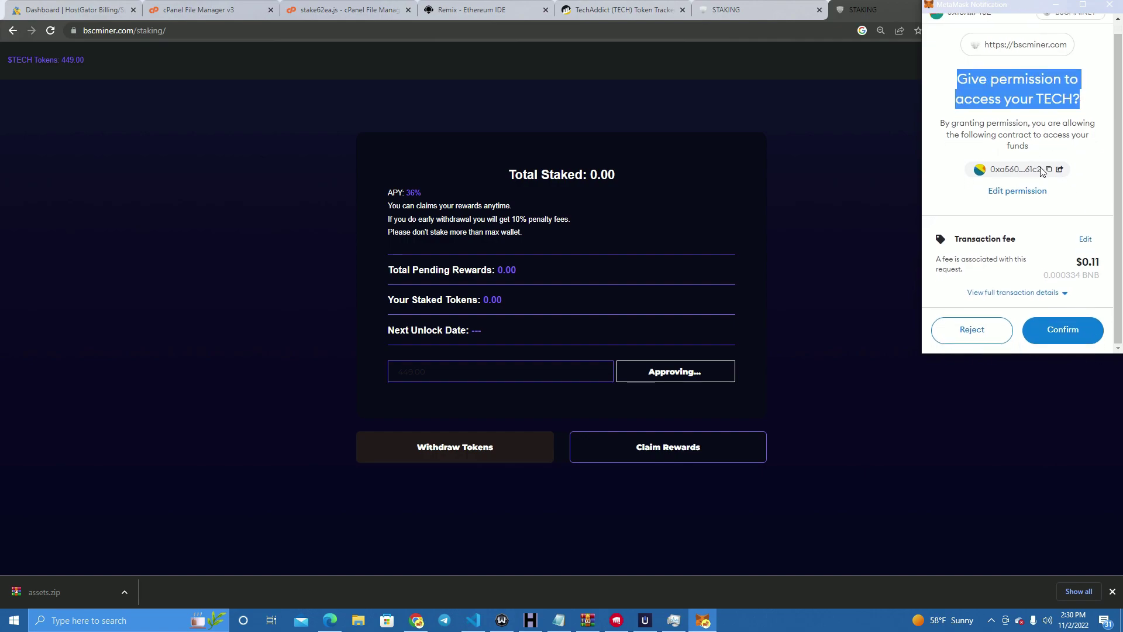
{"action": "left_click", "coordinate": [1062, 330]}
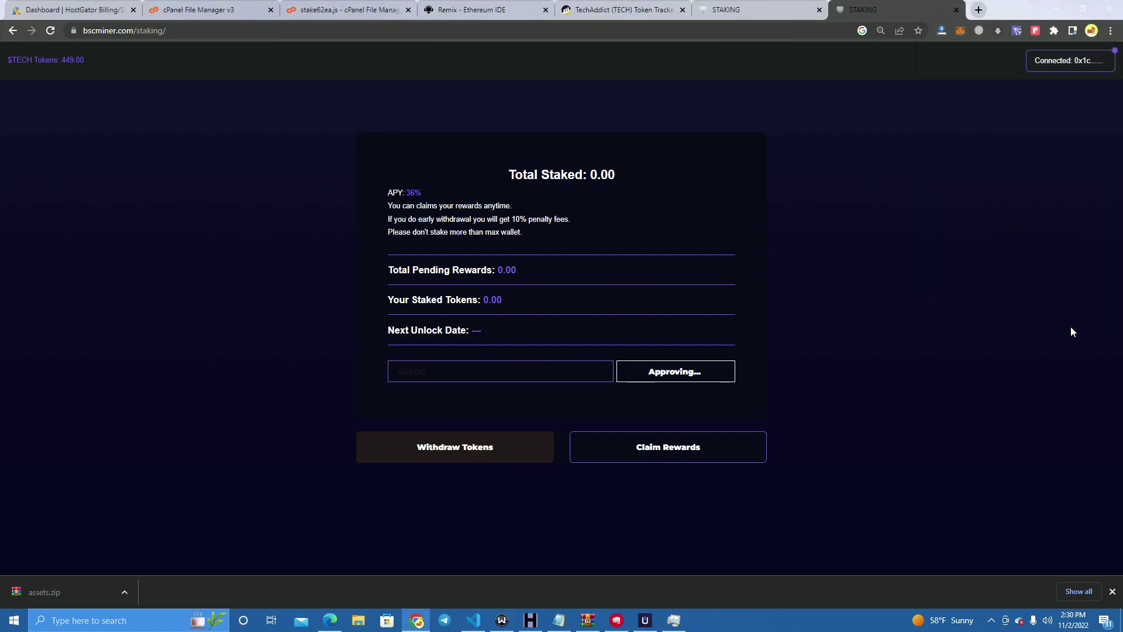
{"action": "mouse_move", "coordinate": [103, 73]}
{"action": "left_mouse_down"}
{"action": "mouse_move", "coordinate": [67, 63]}
{"action": "mouse_move", "coordinate": [79, 63]}
{"action": "left_mouse_up"}
{"action": "left_click", "coordinate": [109, 66]}
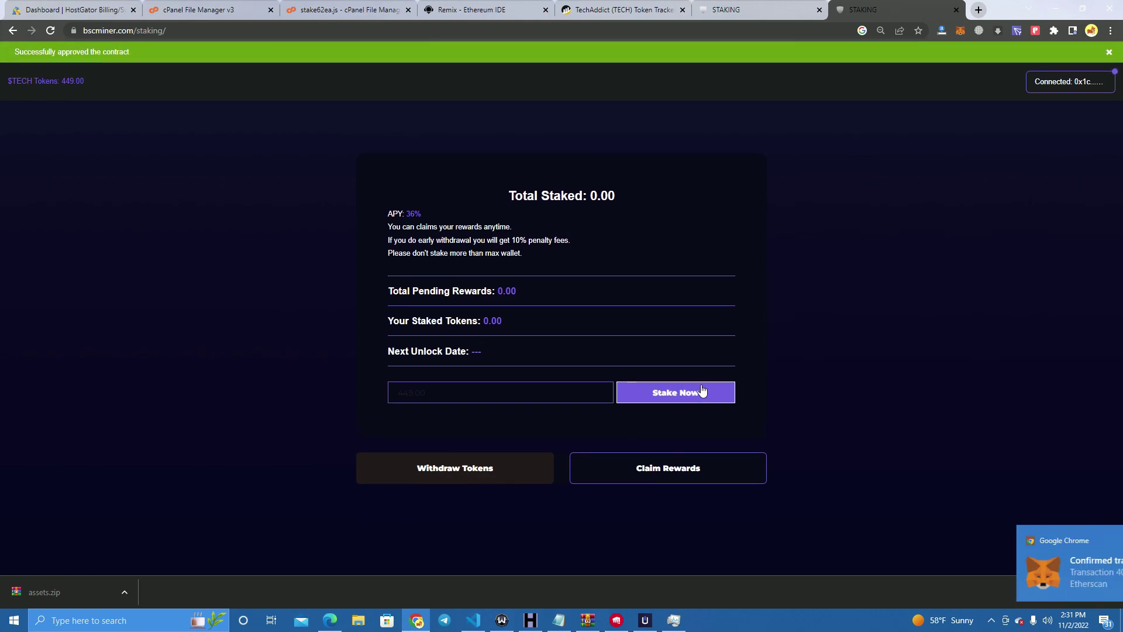
Start staking the full 449.00 amount, then reject that transaction in MetaMask
{"action": "left_click_drag", "start_coordinate": [148, 51], "coordinate": [3, 52]}
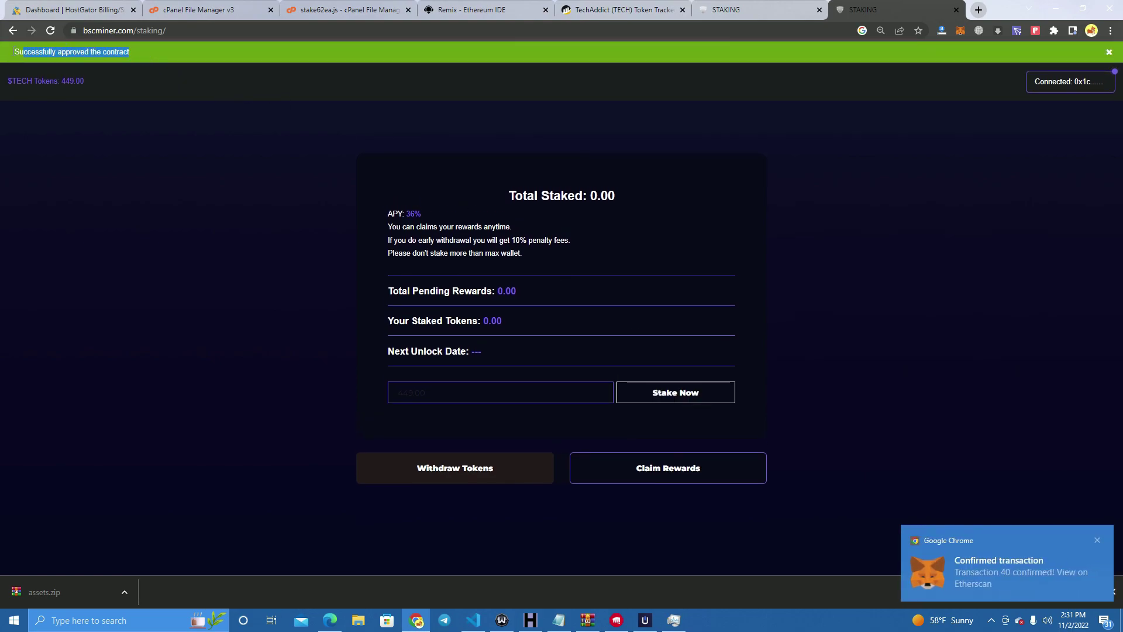
{"action": "left_click", "coordinate": [520, 398]}
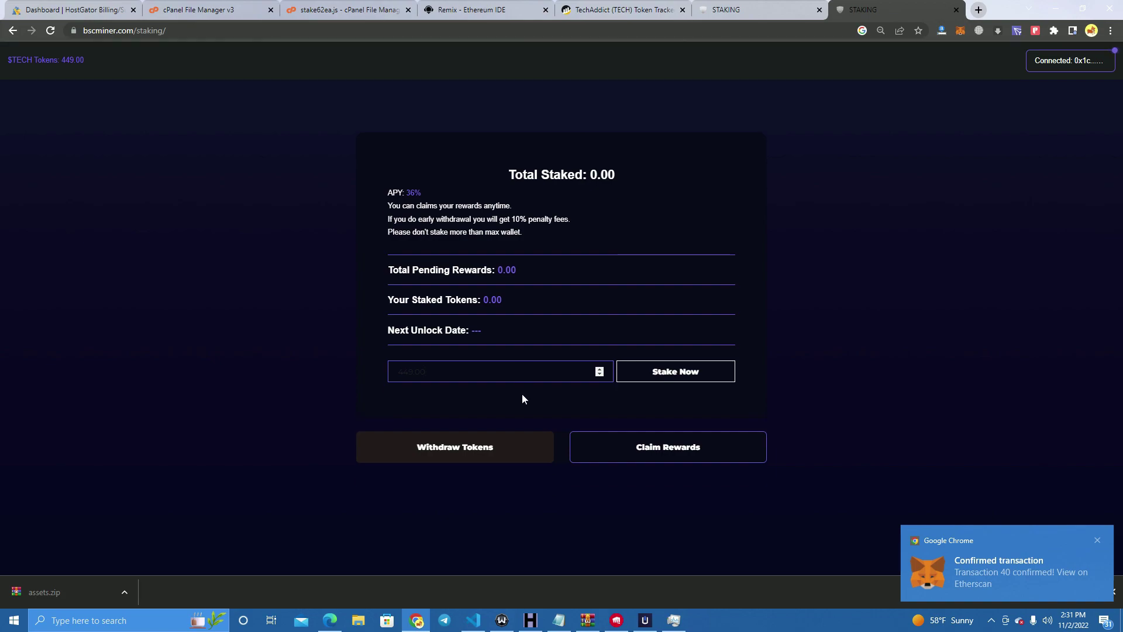
{"action": "double_click", "coordinate": [468, 373]}
{"action": "left_click", "coordinate": [676, 372]}
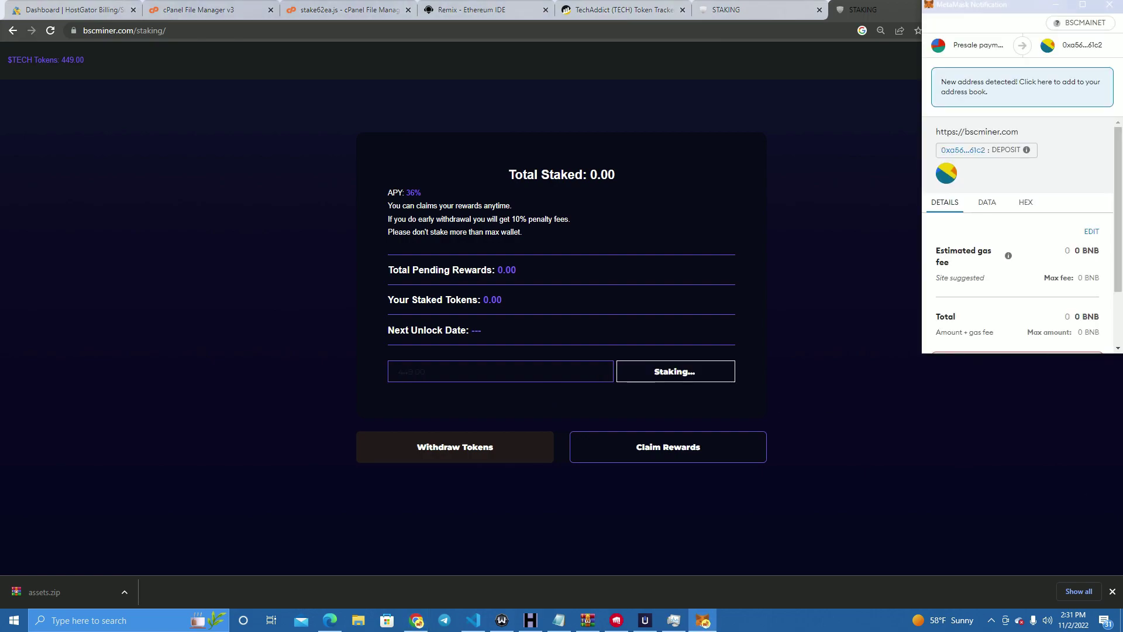
{"action": "scroll", "coordinate": [1045, 224], "scroll_direction": "down", "scroll_amount": 2}
{"action": "scroll", "coordinate": [1037, 193], "scroll_direction": "down", "scroll_amount": 2}
{"action": "left_click", "coordinate": [628, 385]}
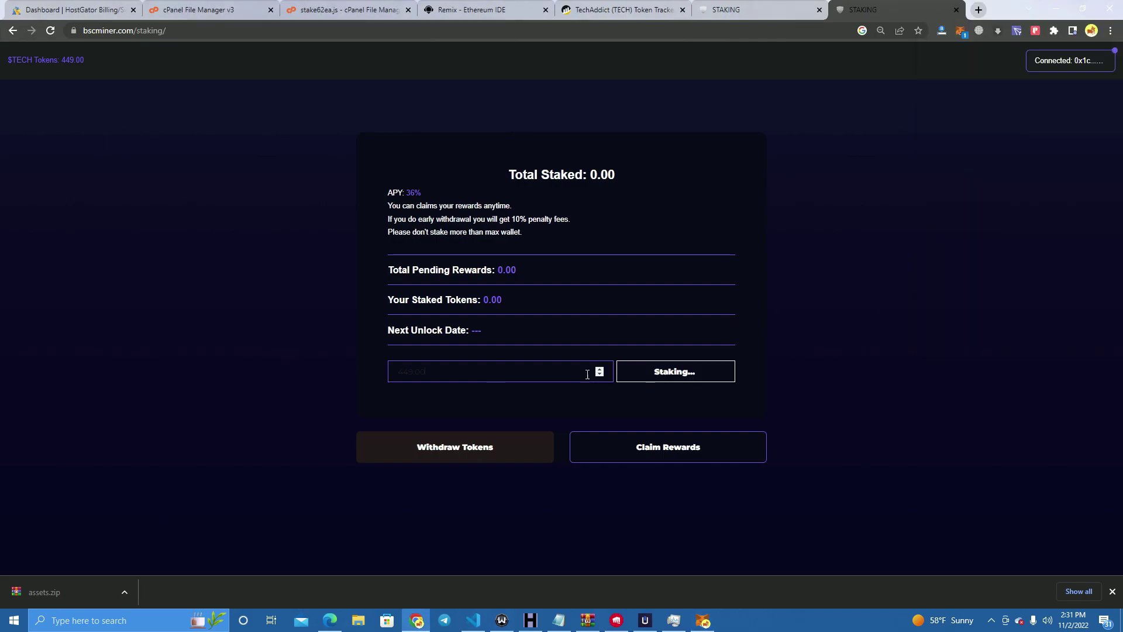
{"action": "left_click", "coordinate": [960, 32]}
{"action": "scroll", "coordinate": [852, 355], "scroll_direction": "down", "scroll_amount": 2}
{"action": "left_click", "coordinate": [810, 367]}
{"action": "left_click", "coordinate": [507, 394]}
Stake 448 TECH, confirm the deposit, and check the success message
{"action": "double_click", "coordinate": [506, 392]}
{"action": "key", "text": "BackSpace"}
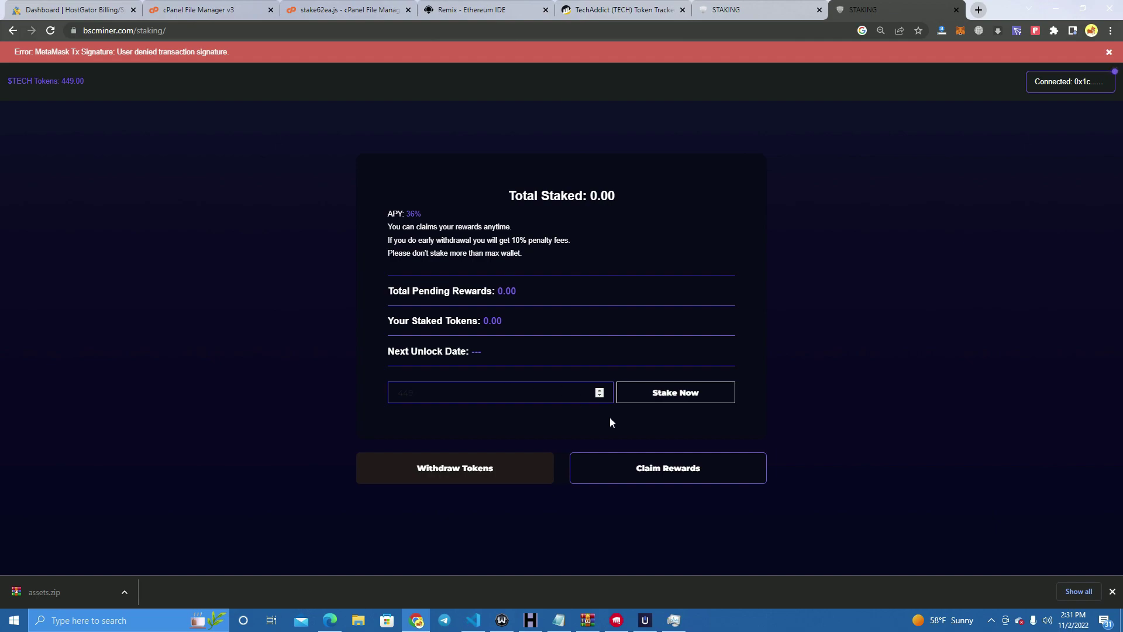
{"action": "left_click", "coordinate": [669, 395]}
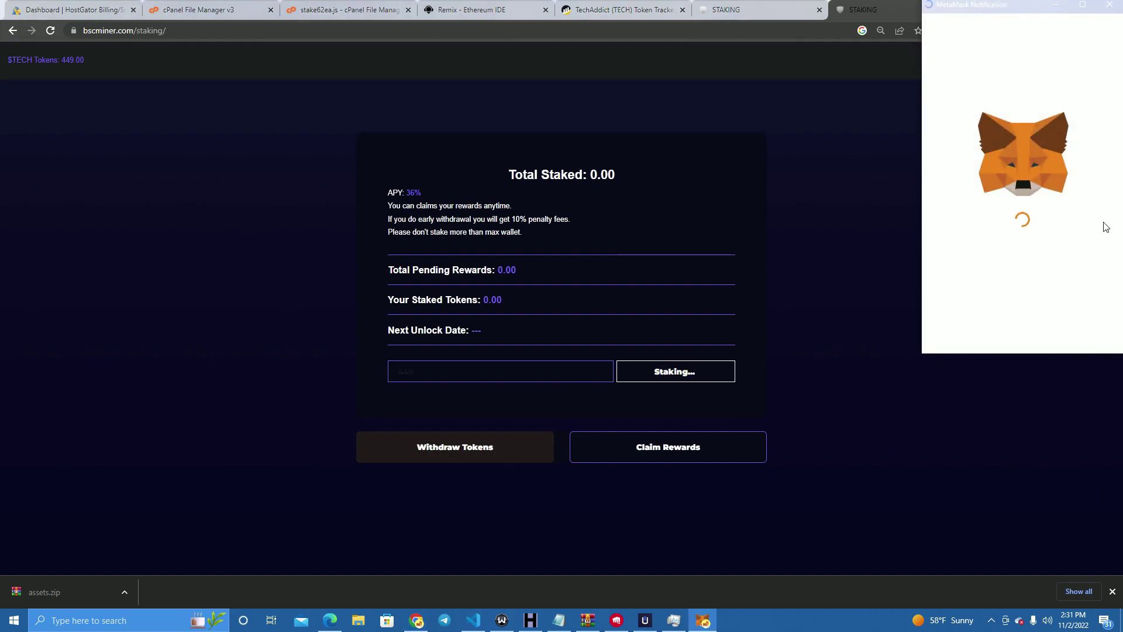
{"action": "left_click", "coordinate": [1062, 339]}
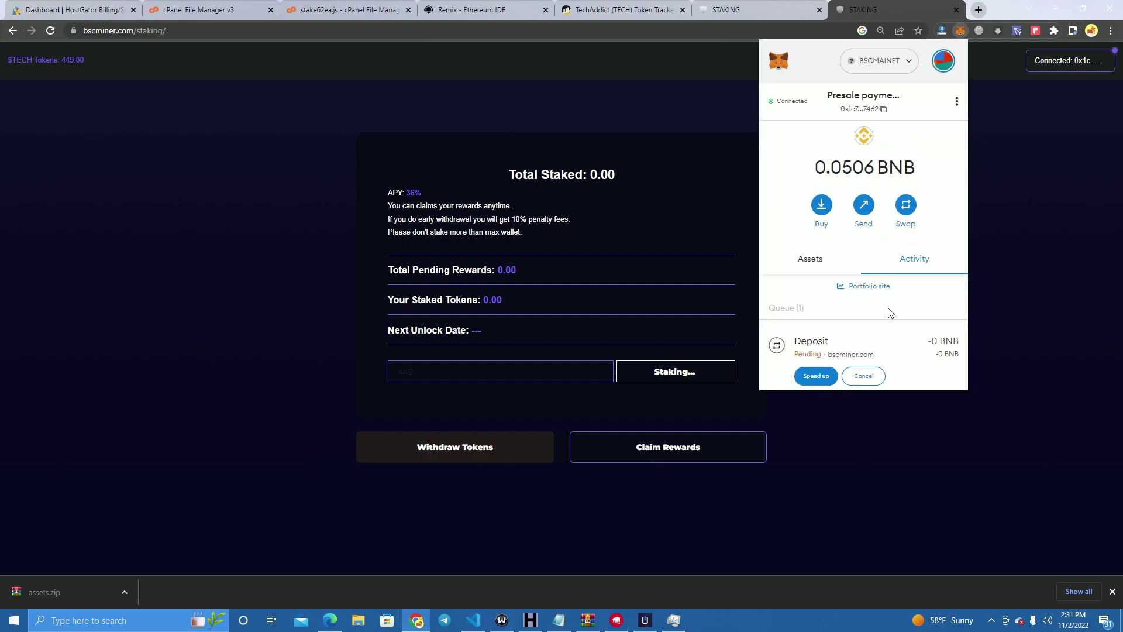
{"action": "scroll", "coordinate": [888, 307], "scroll_direction": "down", "scroll_amount": 3}
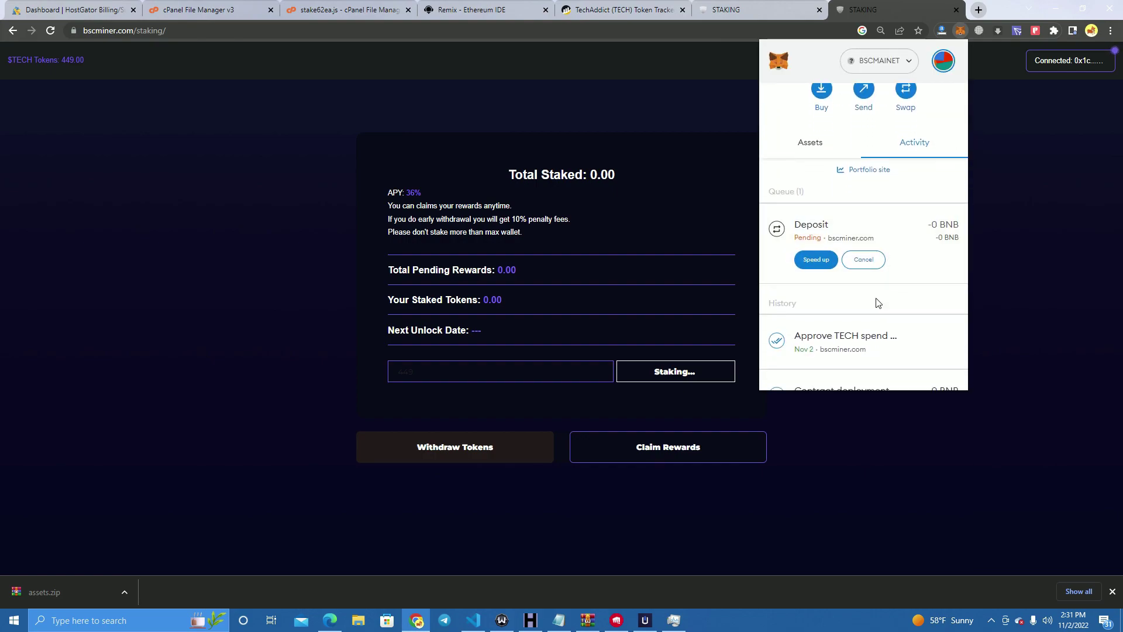
{"action": "left_click", "coordinate": [879, 234]}
{"action": "left_click", "coordinate": [940, 72]}
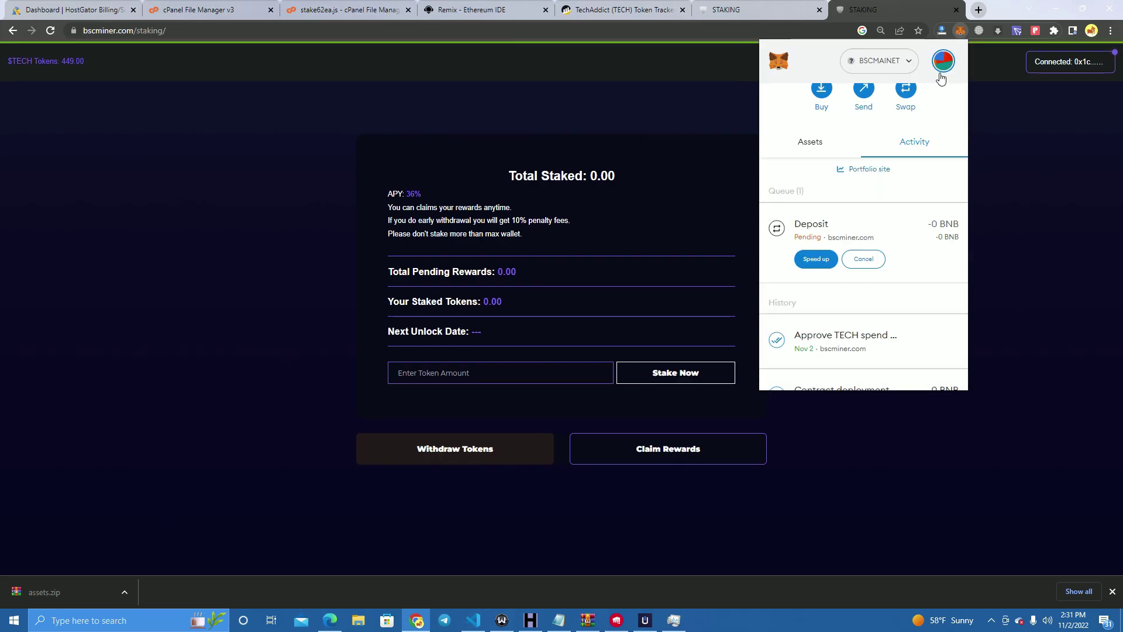
{"action": "left_click", "coordinate": [656, 259]}
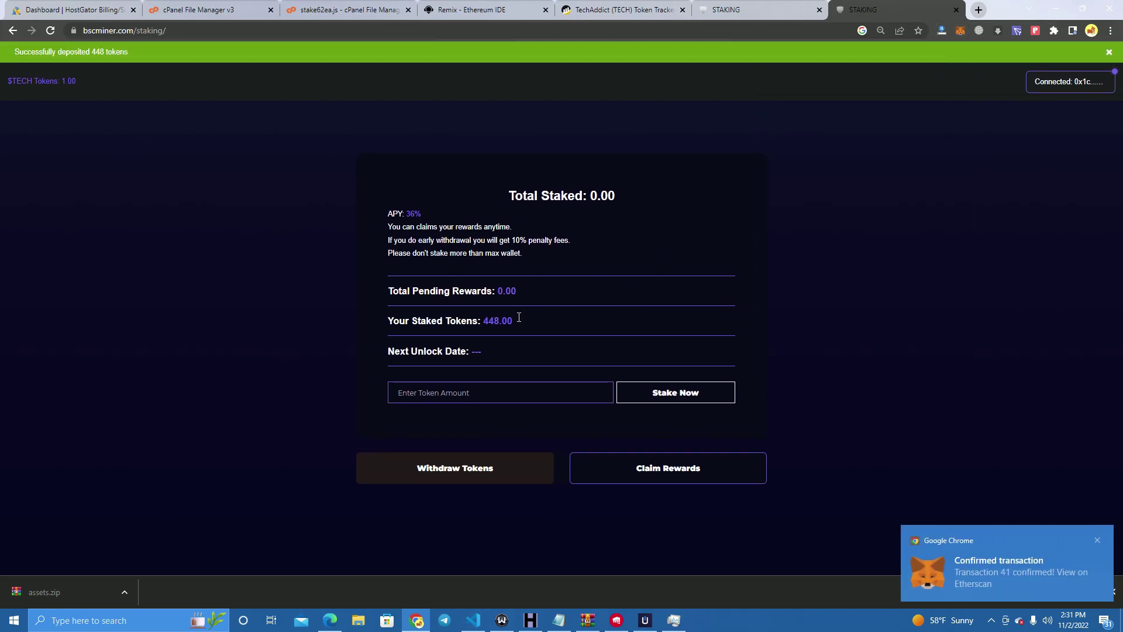
{"action": "left_click_drag", "start_coordinate": [128, 52], "coordinate": [15, 52]}
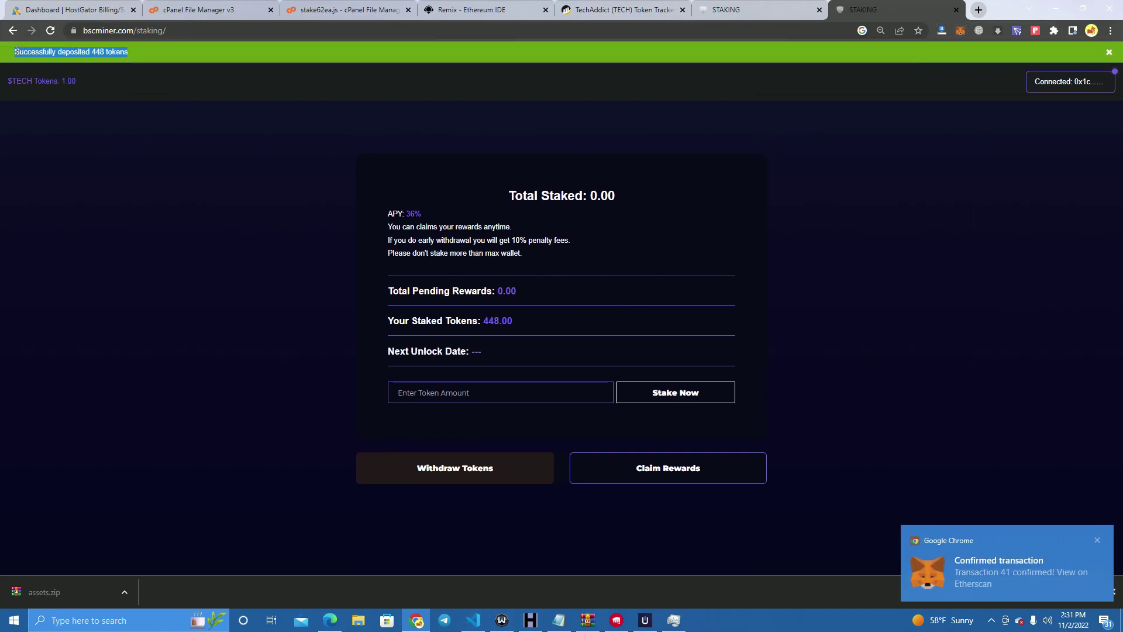
{"action": "left_click", "coordinate": [132, 52]}
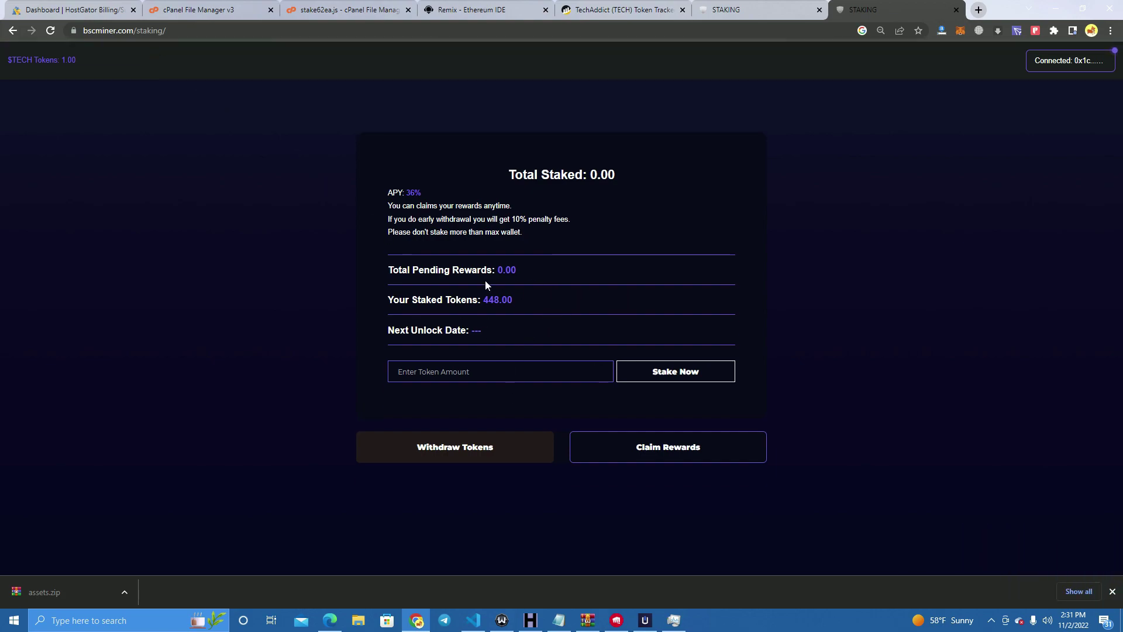
Reload the page, reconnect MetaMask, and check the 448.00 staked value
{"action": "left_click", "coordinate": [51, 30]}
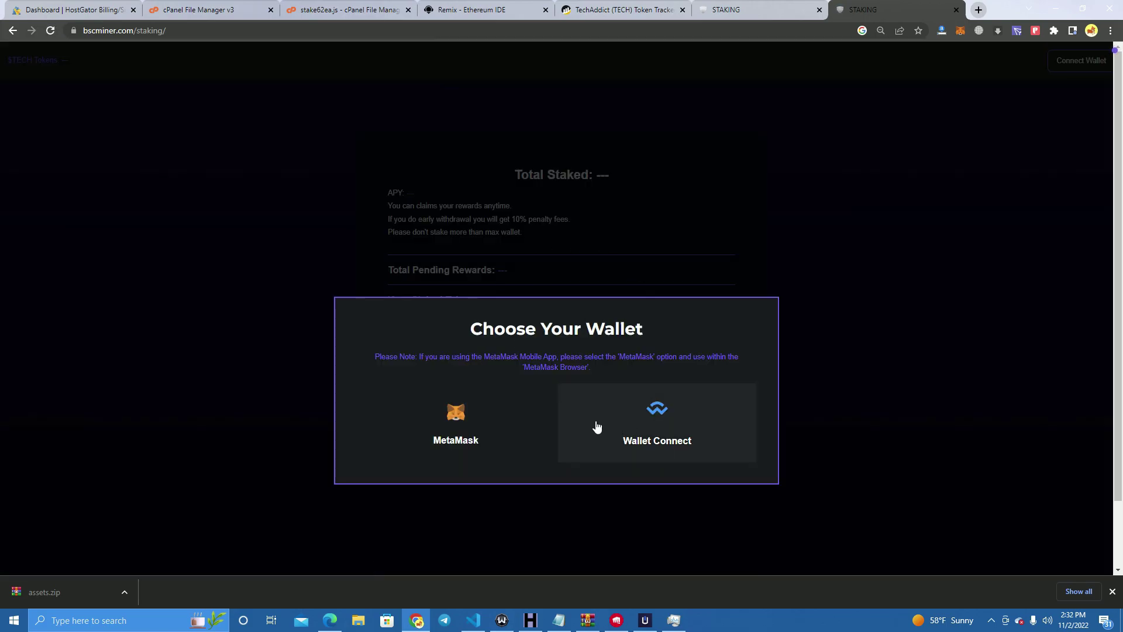
{"action": "left_click", "coordinate": [502, 408]}
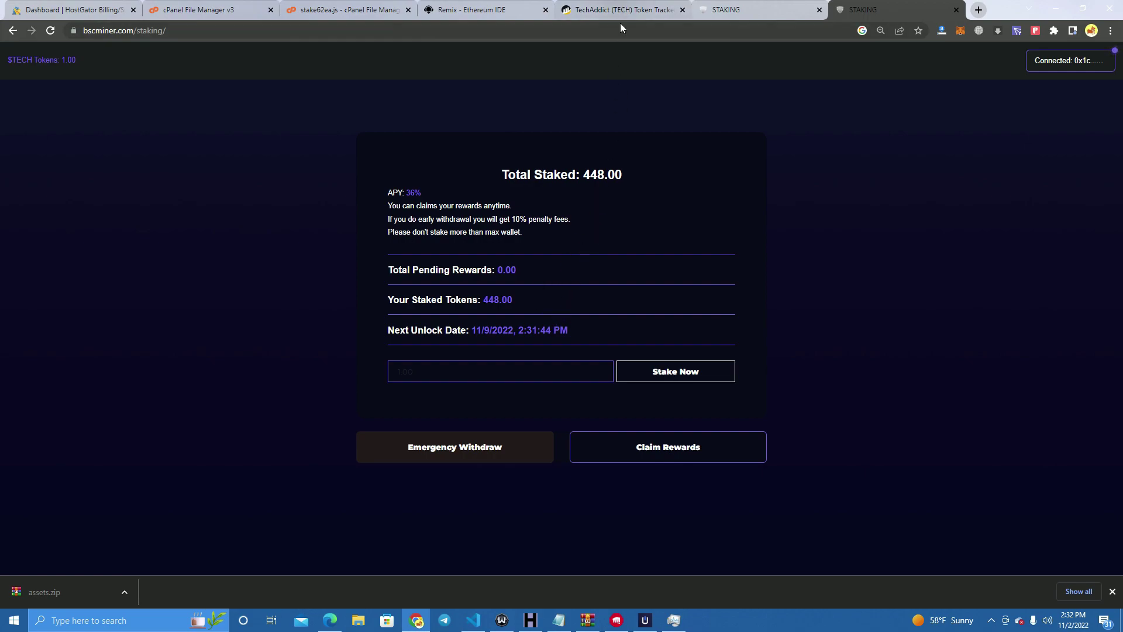
{"action": "double_click", "coordinate": [484, 299]}
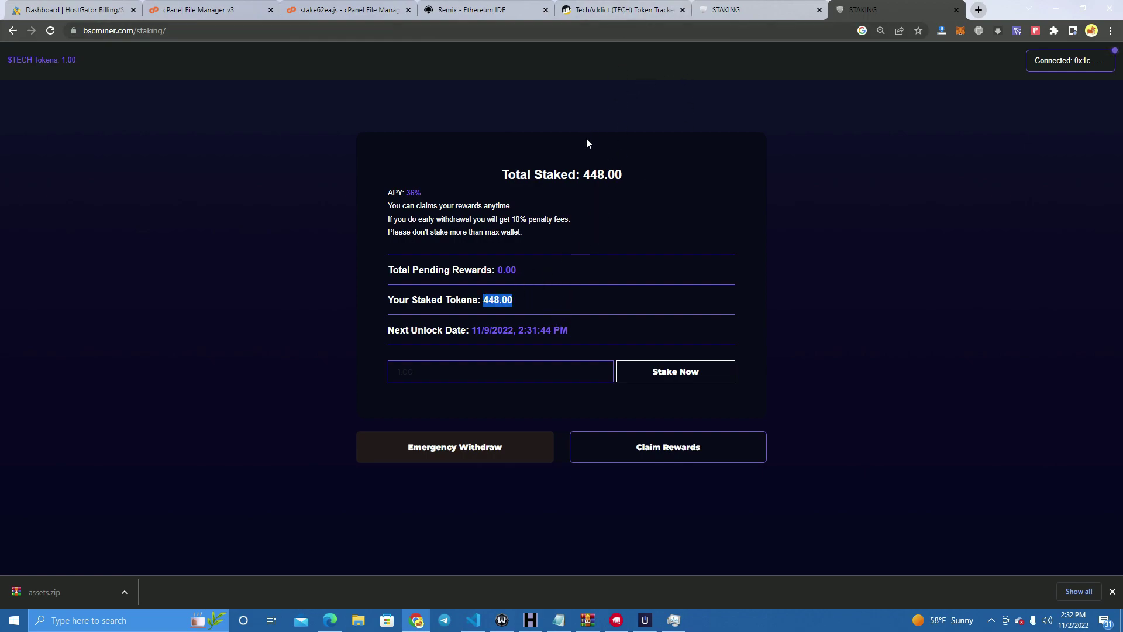
Switch to the TechAddict token page on BscScan to view its transfers
{"action": "left_click", "coordinate": [608, 10]}
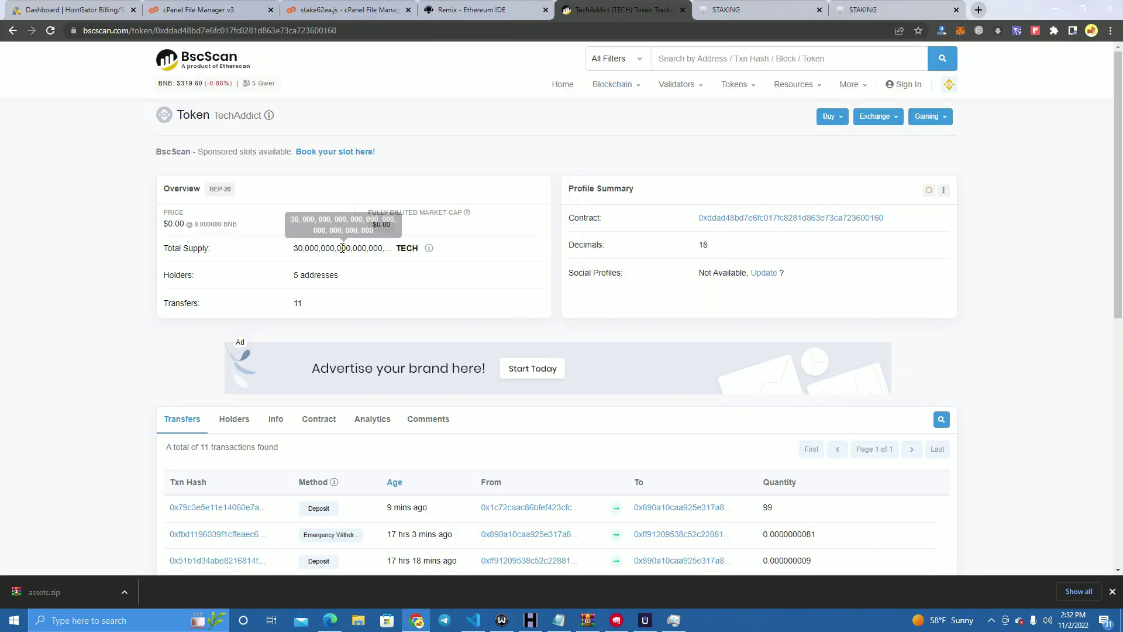
{"action": "scroll", "coordinate": [304, 418], "scroll_direction": "down", "scroll_amount": 1}
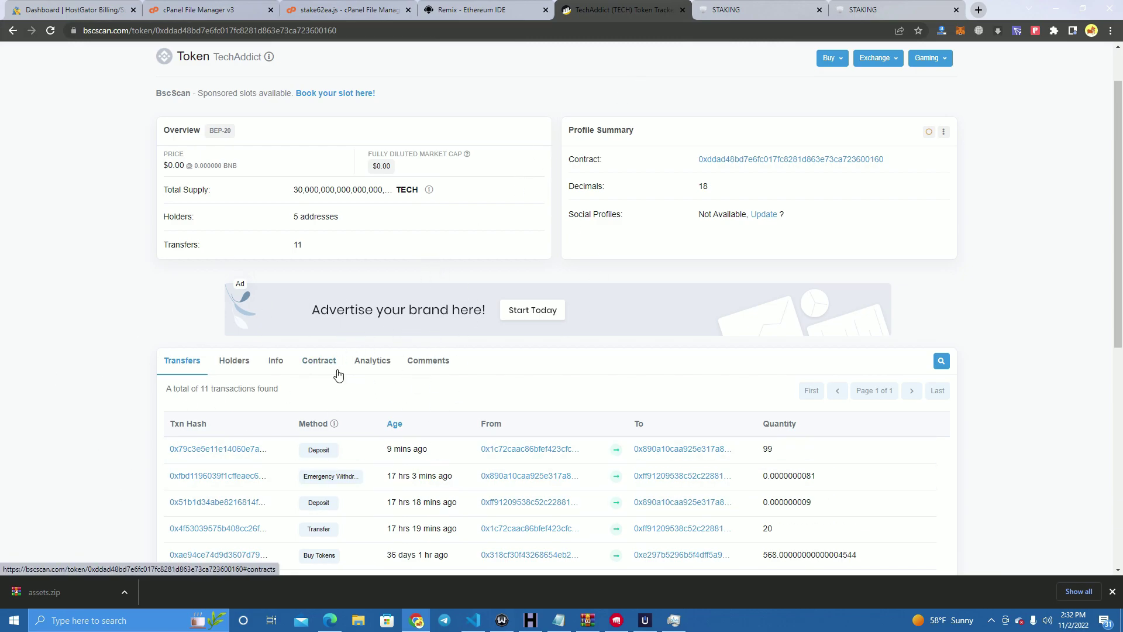
Reload the live staking dashboard and reconnect the wallet through MetaMask
{"action": "left_click", "coordinate": [764, 8]}
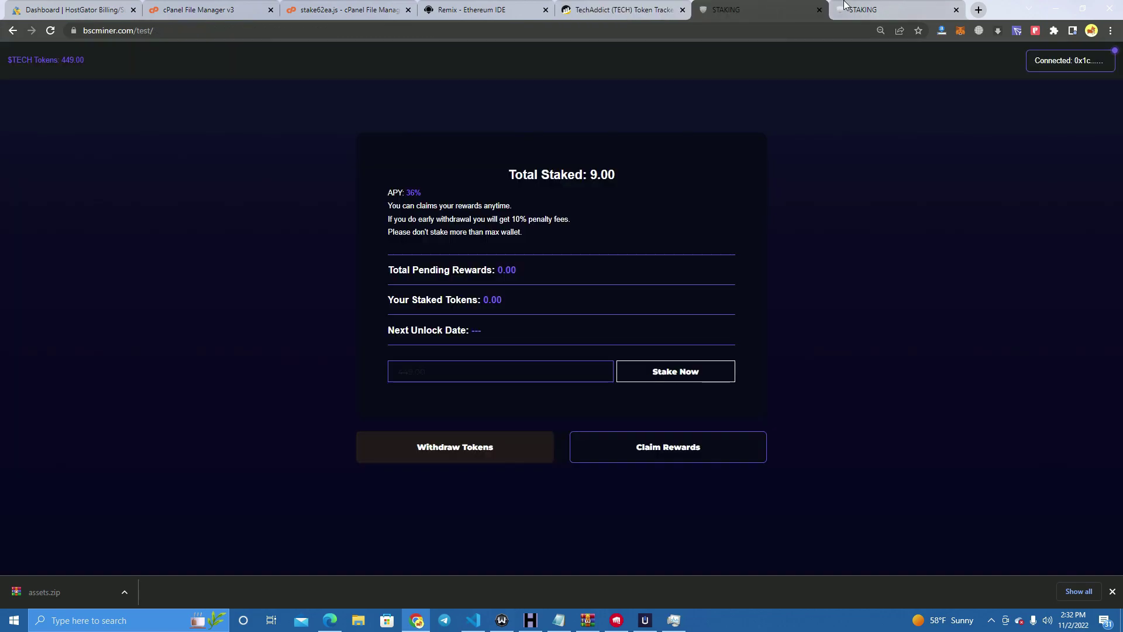
{"action": "left_click", "coordinate": [845, 9]}
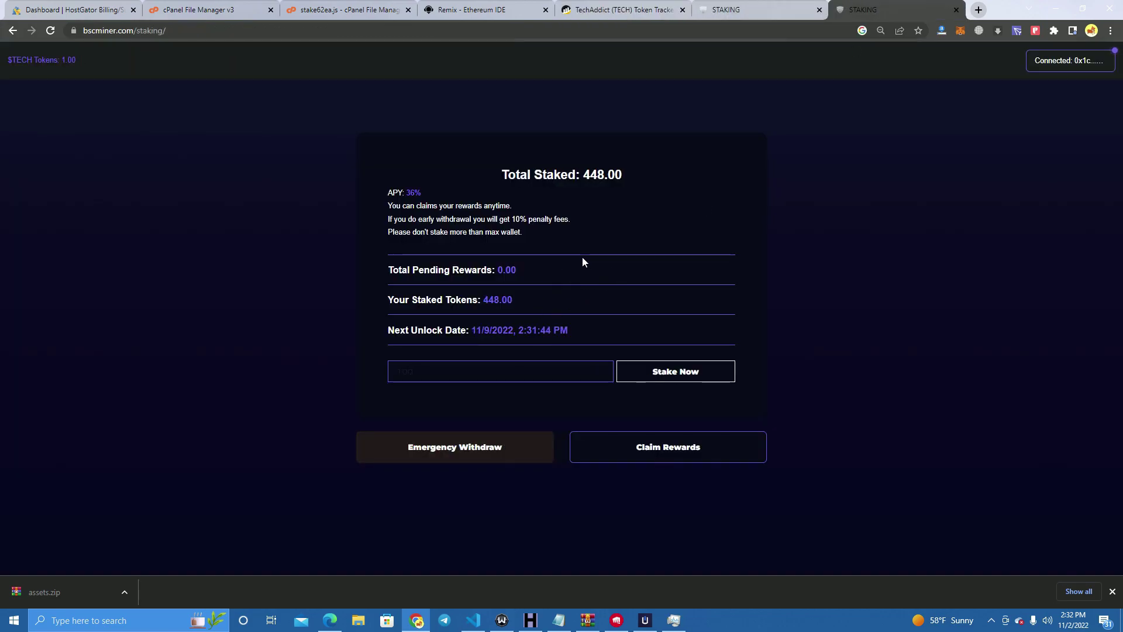
{"action": "key", "text": "F5"}
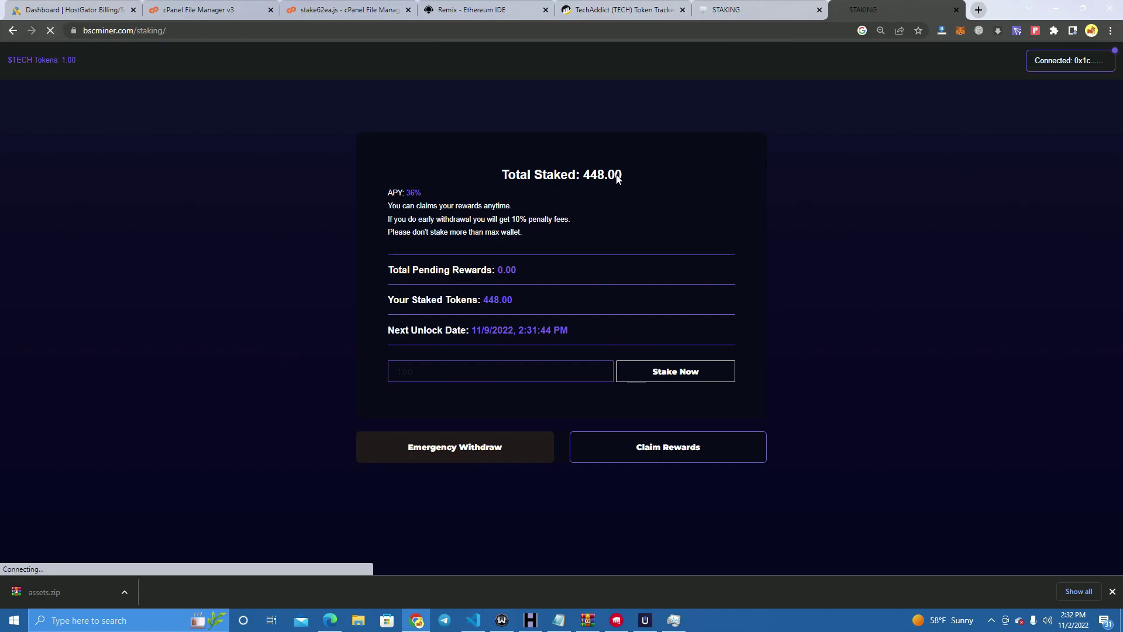
{"action": "double_click", "coordinate": [611, 176]}
{"action": "left_click", "coordinate": [468, 440]}
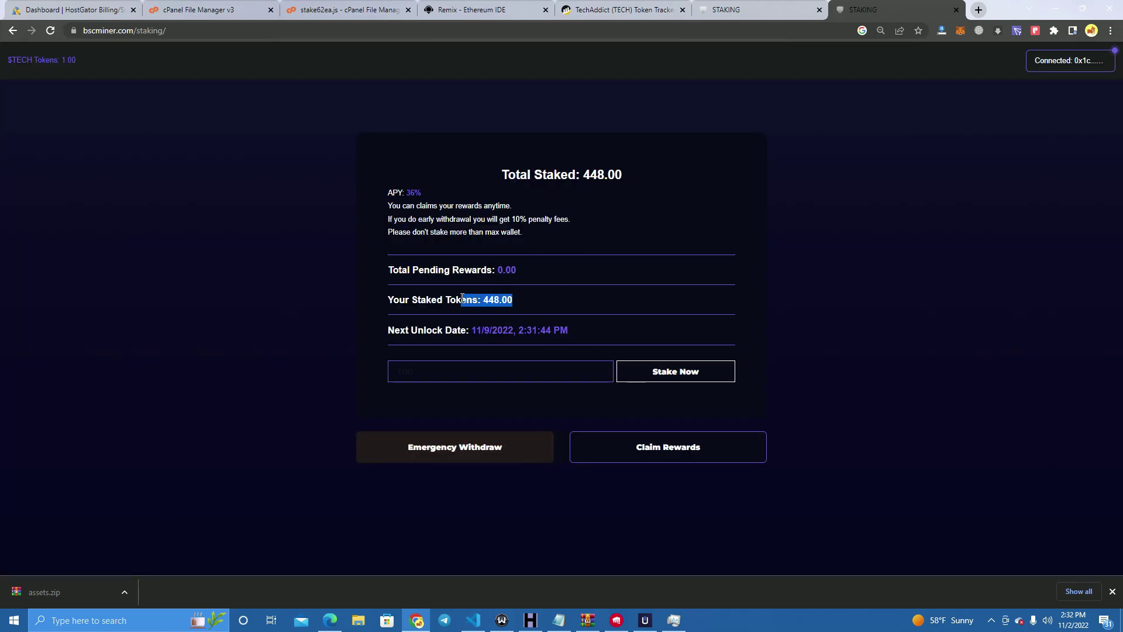
Highlight the 448.00 staked tokens and the 11/9/2022, 2:31:44 PM unlock date
{"action": "left_click_drag", "start_coordinate": [527, 300], "coordinate": [386, 300]}
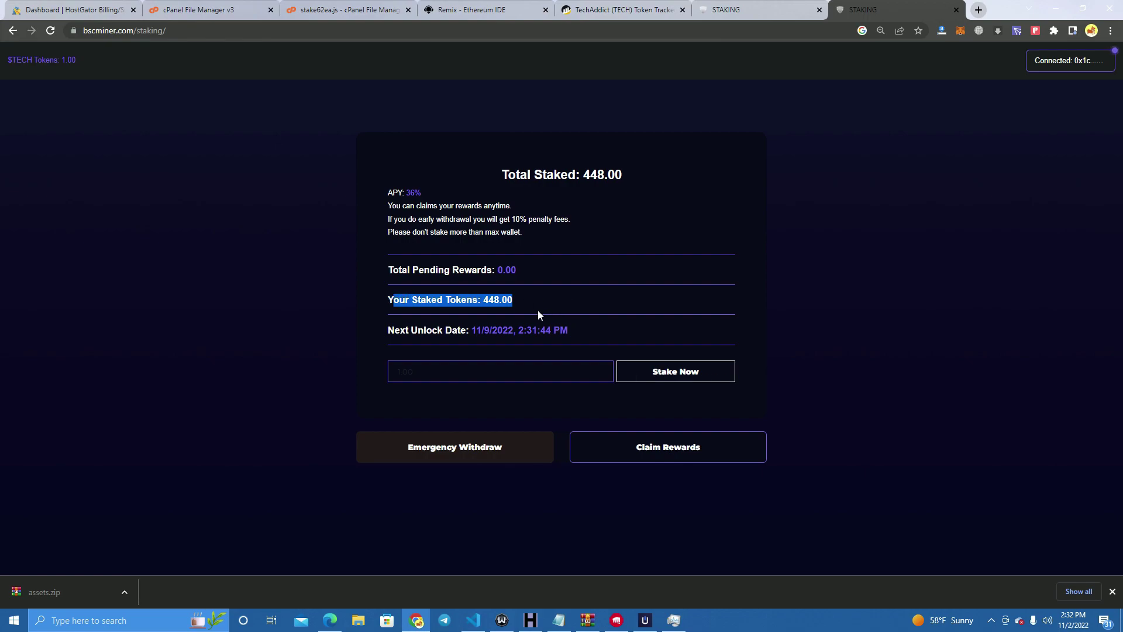
{"action": "left_click", "coordinate": [540, 302]}
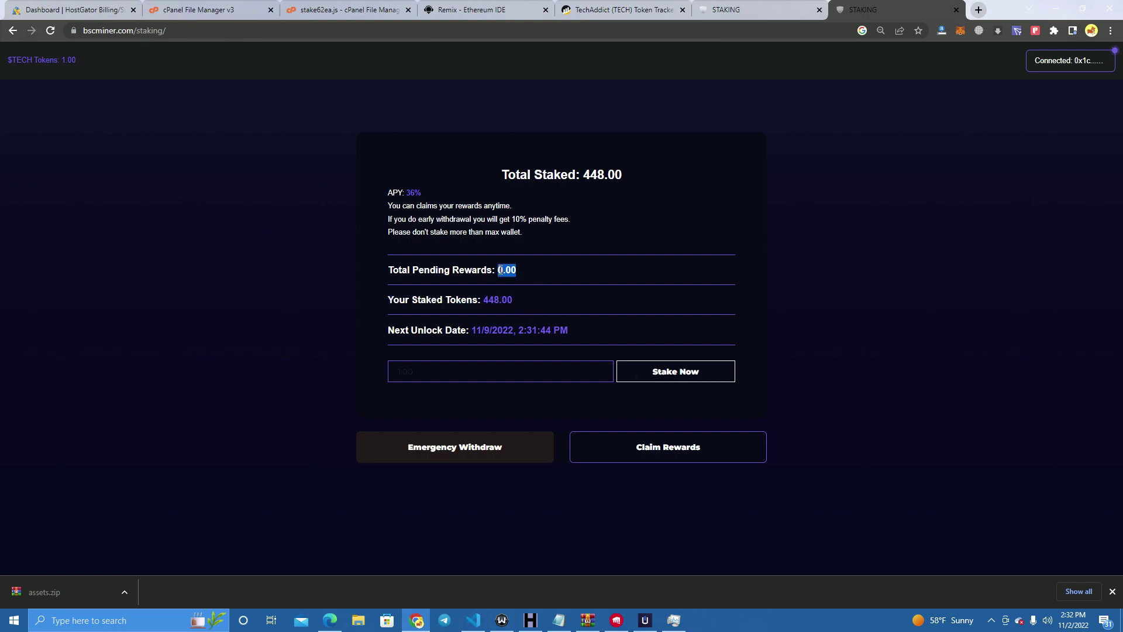
{"action": "left_click", "coordinate": [554, 270]}
{"action": "left_click_drag", "start_coordinate": [472, 338], "coordinate": [576, 334]}
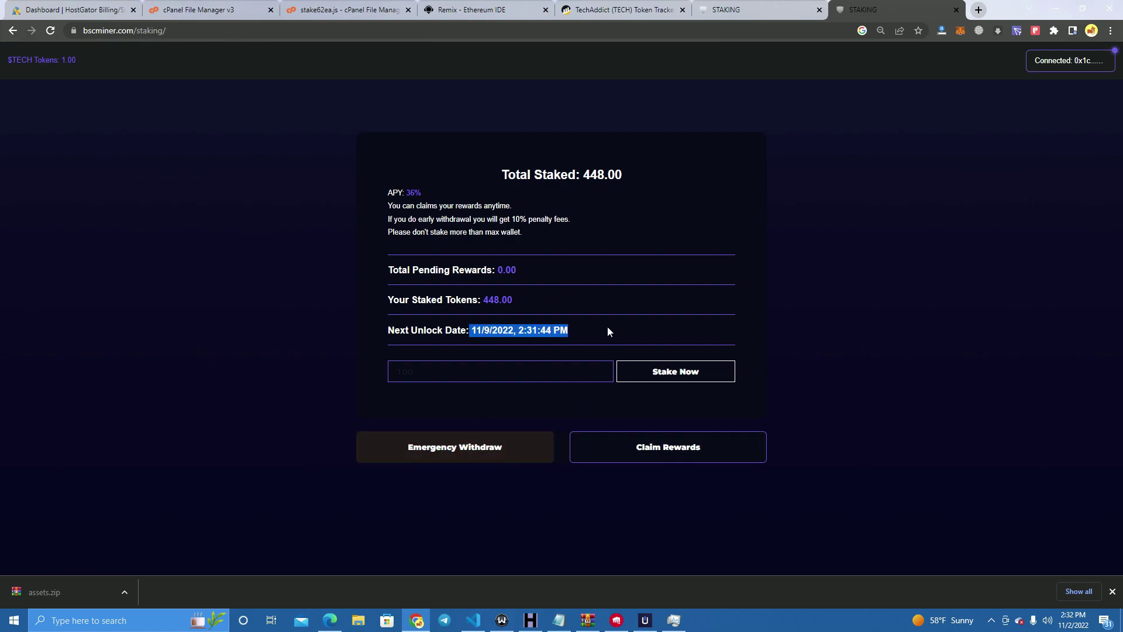
{"action": "left_click", "coordinate": [679, 348]}
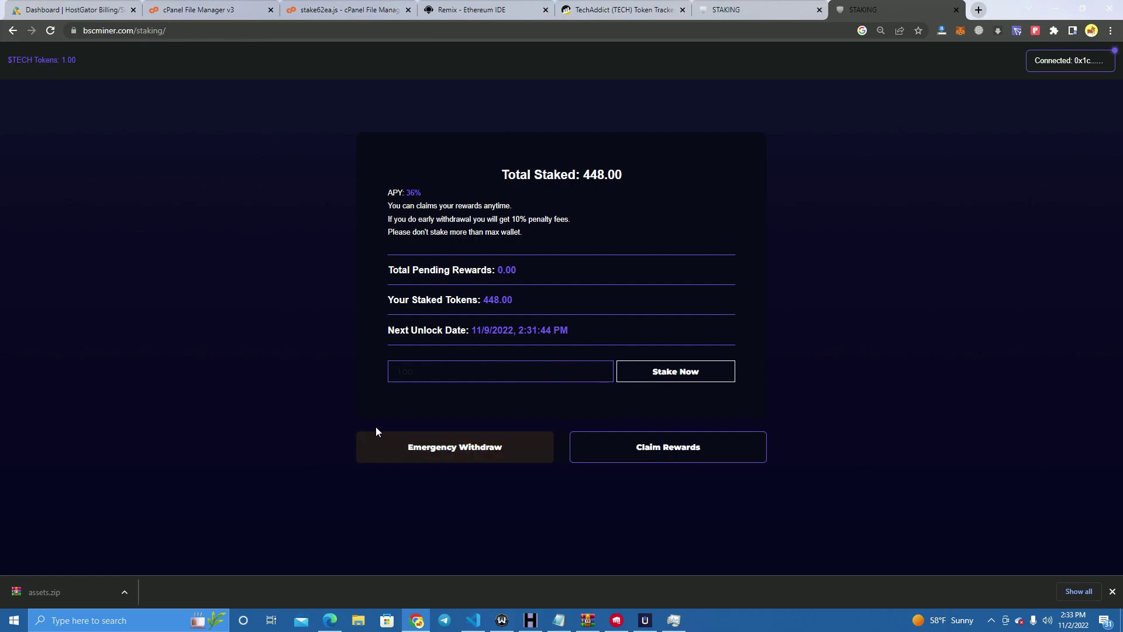
Emergency-withdraw the 448 staked TECH, accepting the 10% tax and approving in MetaMask
{"action": "left_click", "coordinate": [457, 452]}
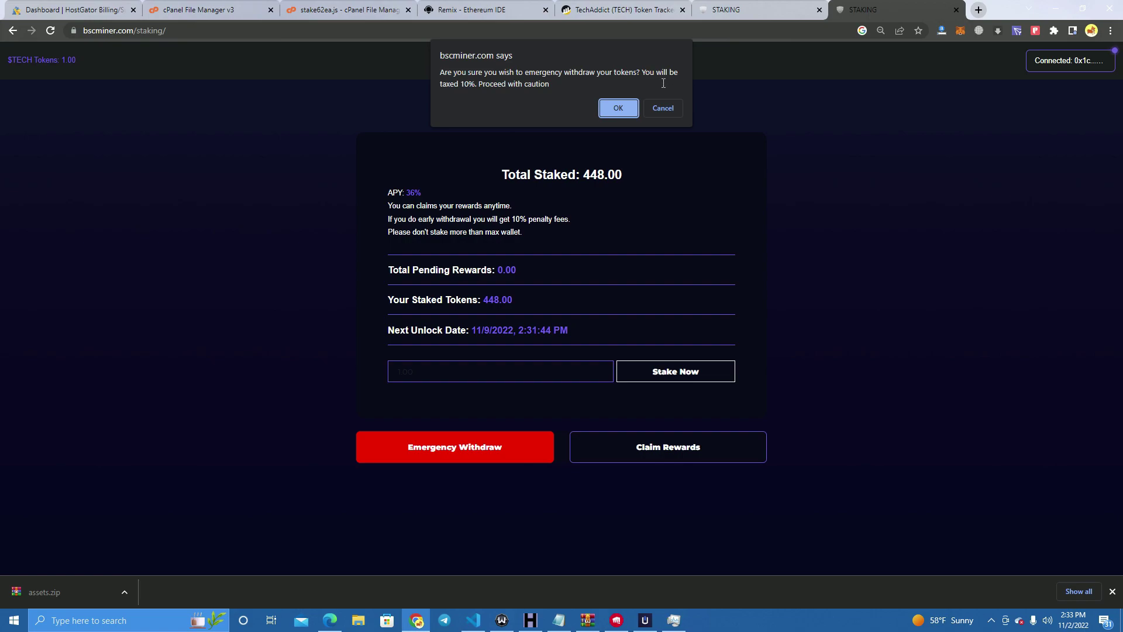
{"action": "left_click_drag", "start_coordinate": [579, 80], "coordinate": [442, 72]}
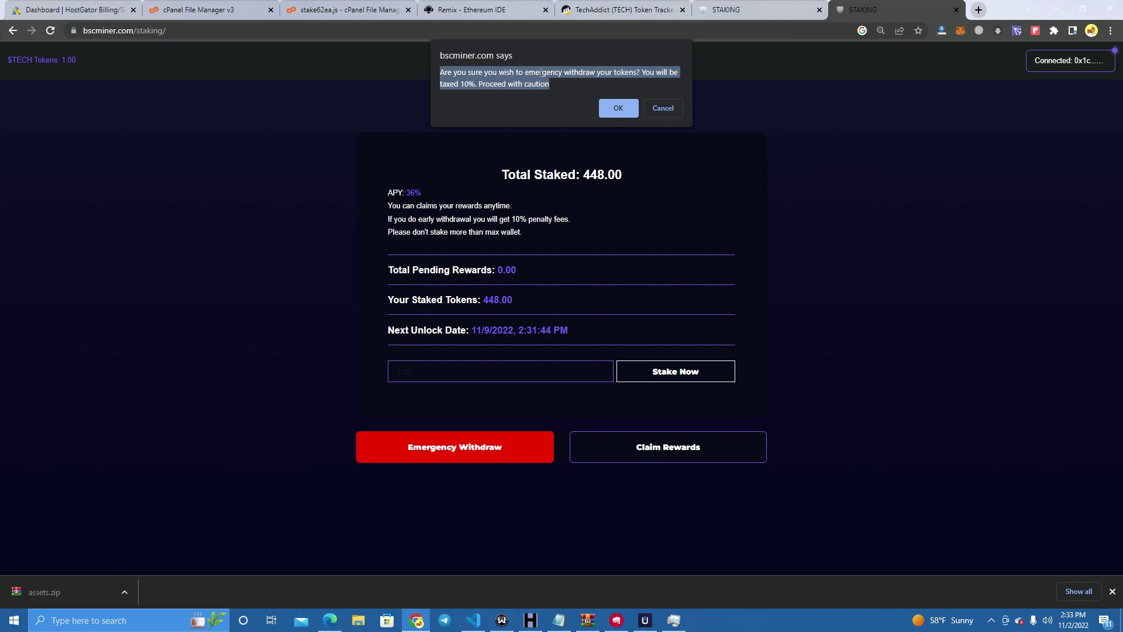
{"action": "left_click", "coordinate": [618, 108]}
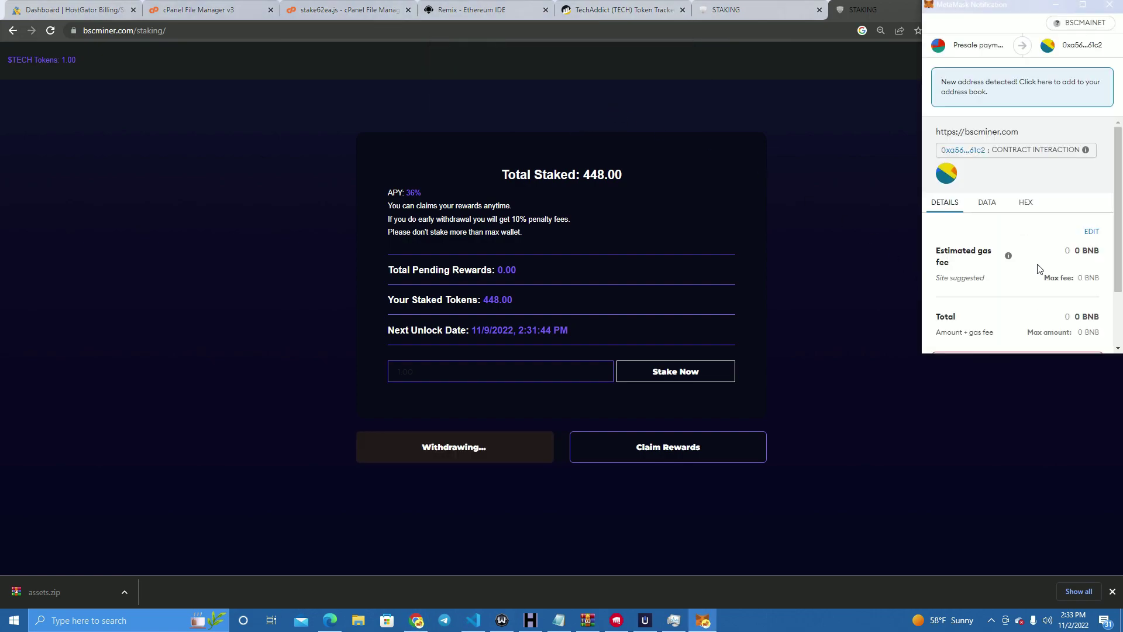
{"action": "scroll", "coordinate": [1018, 264], "scroll_direction": "down", "scroll_amount": 2}
{"action": "left_click", "coordinate": [1059, 332]}
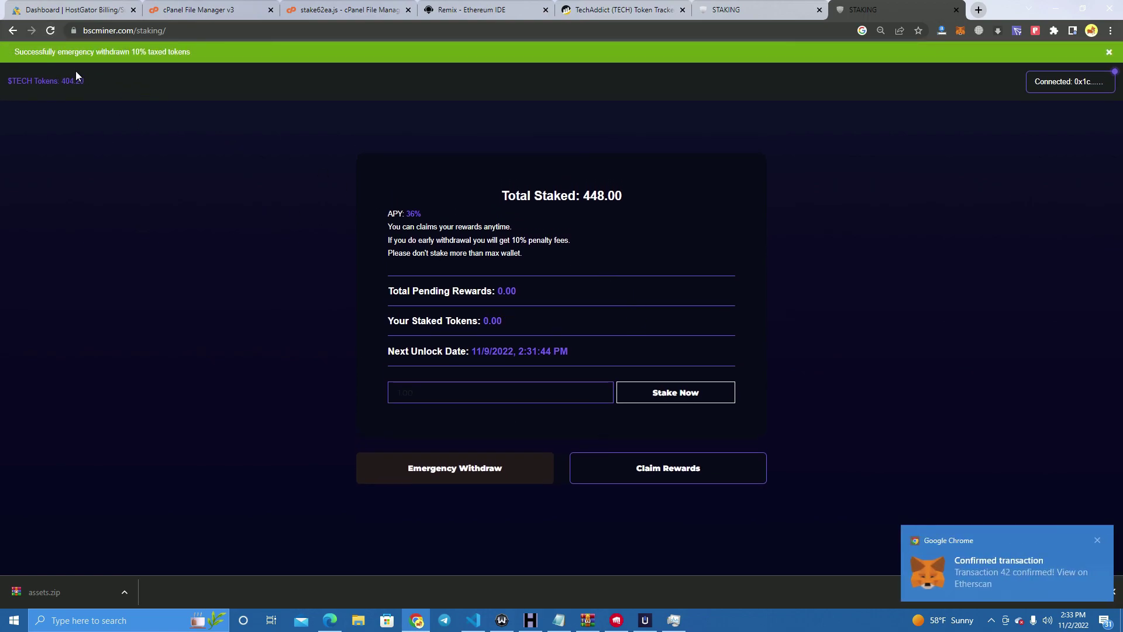
After the withdrawal success message, reload, reconnect MetaMask and confirm Total Staked reads 0.00
{"action": "left_click_drag", "start_coordinate": [14, 52], "coordinate": [193, 49]}
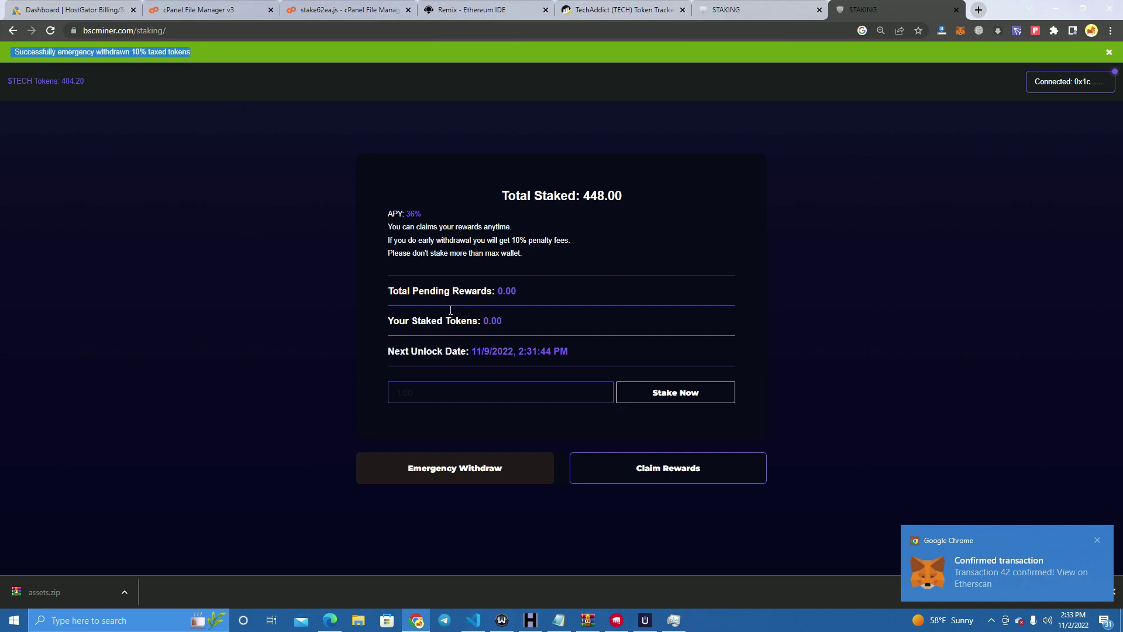
{"action": "left_click", "coordinate": [535, 393]}
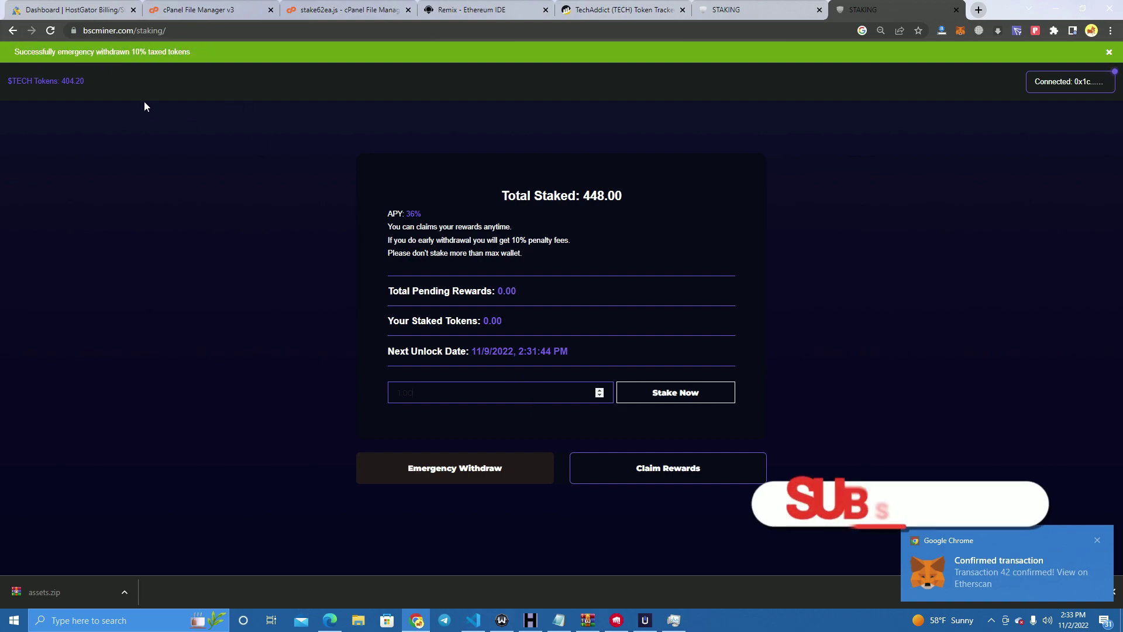
{"action": "left_click", "coordinate": [50, 30]}
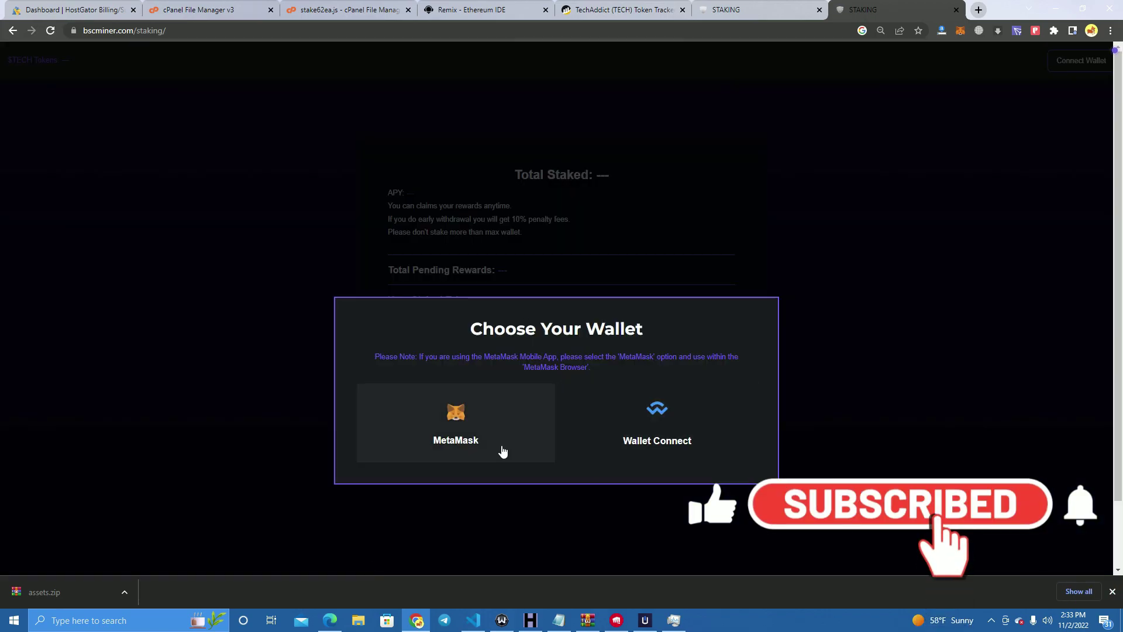
{"action": "left_click", "coordinate": [450, 430]}
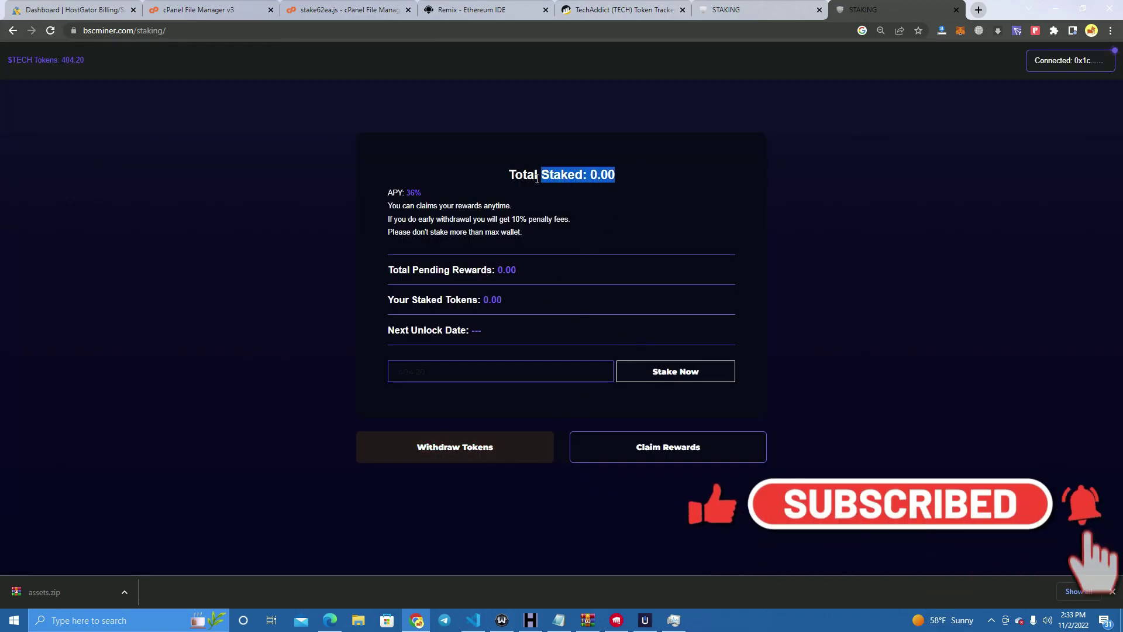
{"action": "left_click_drag", "start_coordinate": [630, 173], "coordinate": [524, 175]}
{"action": "left_click", "coordinate": [568, 275]}
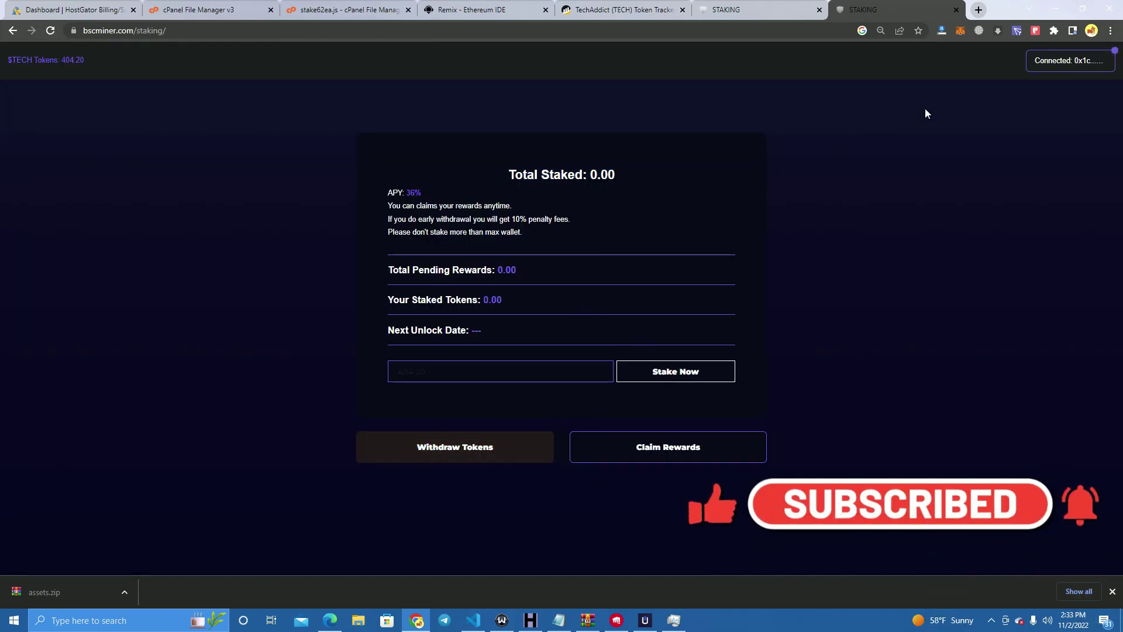
Check the 404.20 TECH token balance in the MetaMask wallet
{"action": "left_click", "coordinate": [961, 31]}
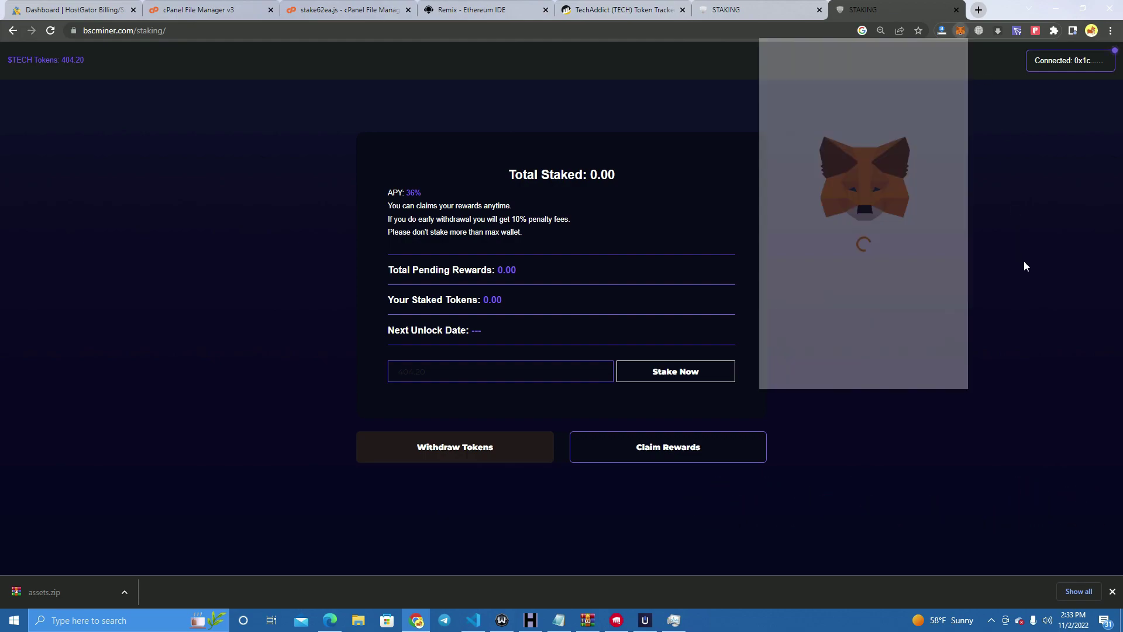
{"action": "scroll", "coordinate": [849, 260], "scroll_direction": "down", "scroll_amount": 2}
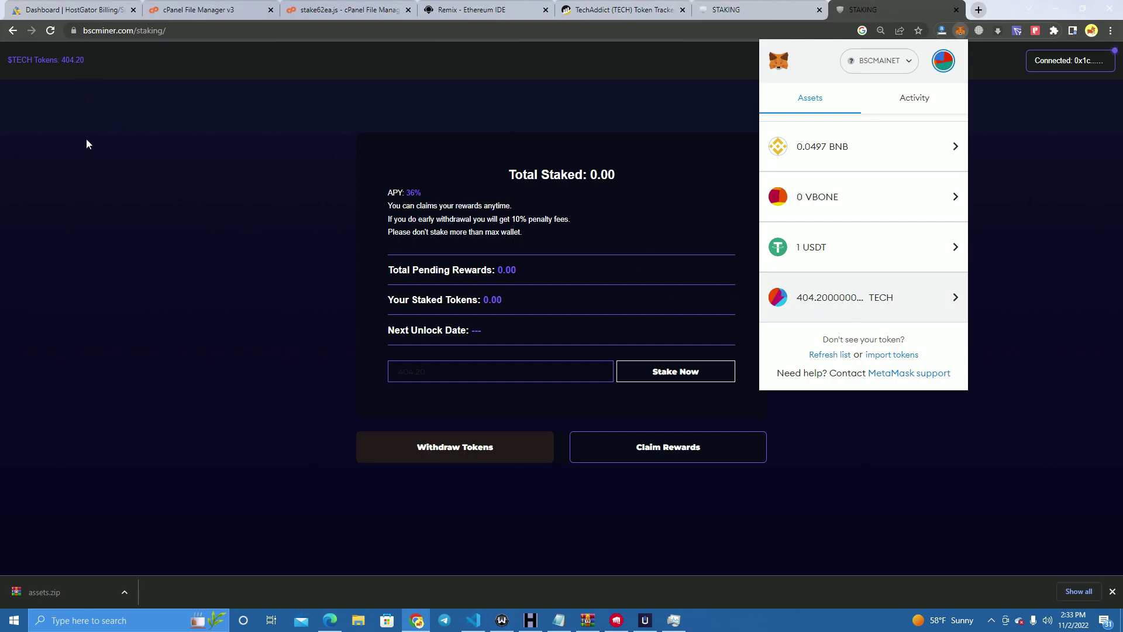
{"action": "left_click", "coordinate": [90, 58]}
{"action": "left_click_drag", "start_coordinate": [10, 60], "coordinate": [76, 64]}
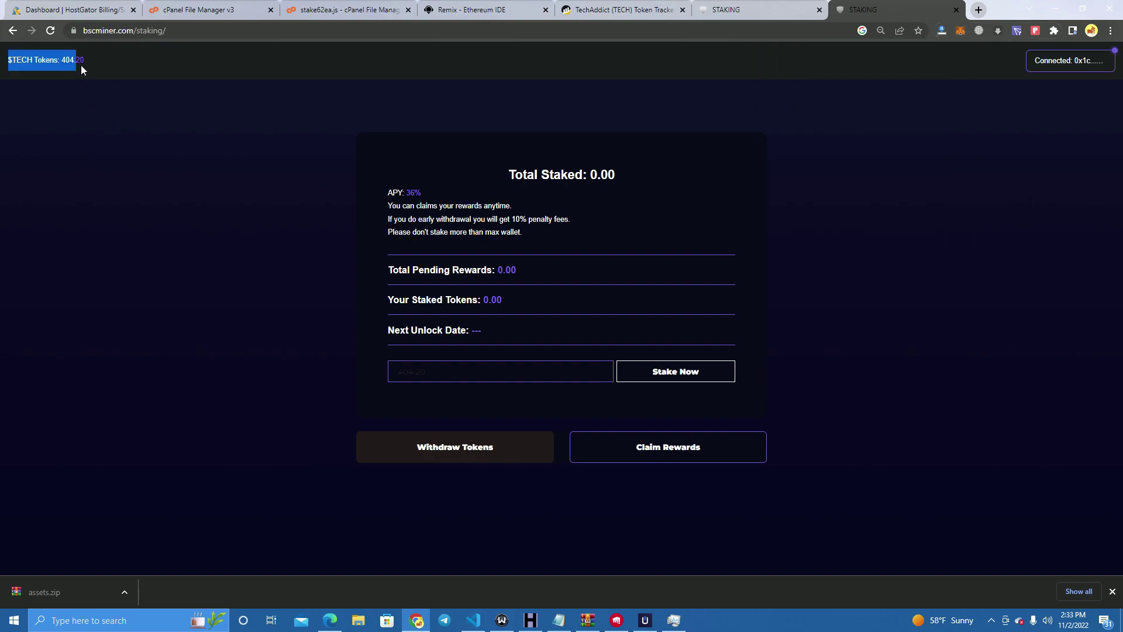
{"action": "left_click", "coordinate": [108, 62]}
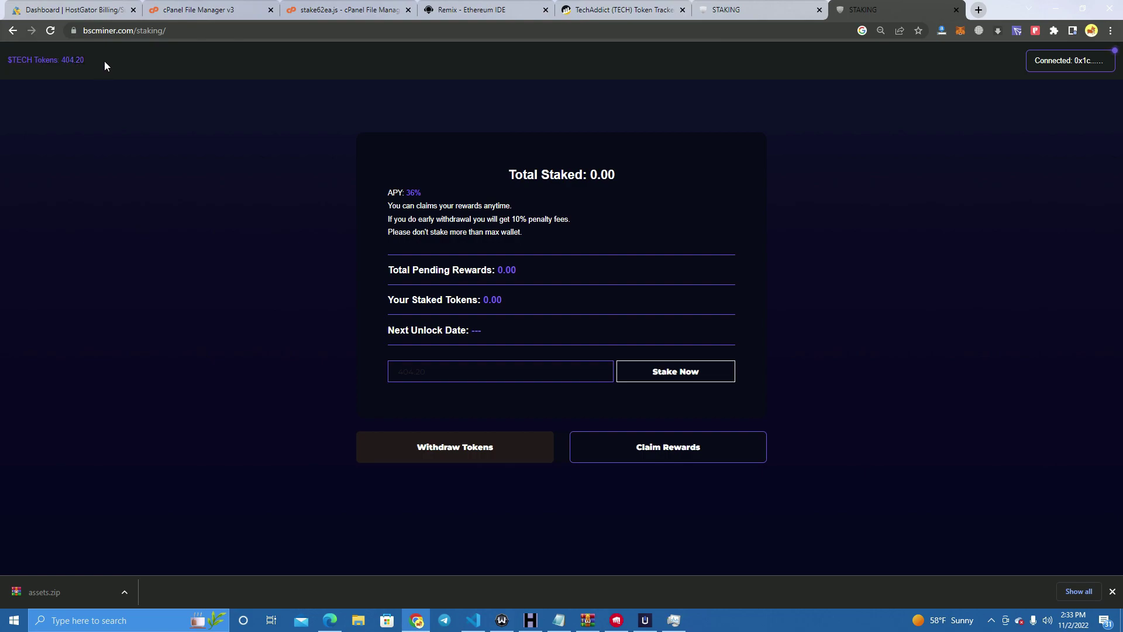